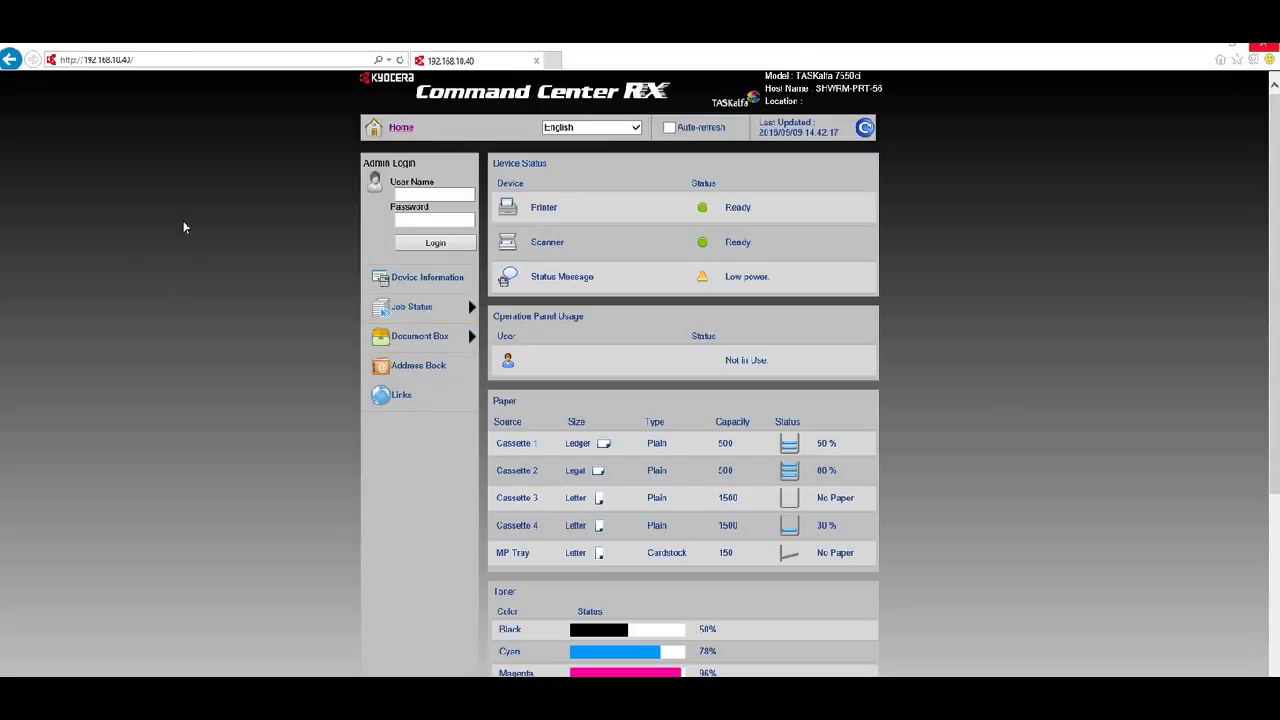
pyautogui.click(151, 60)
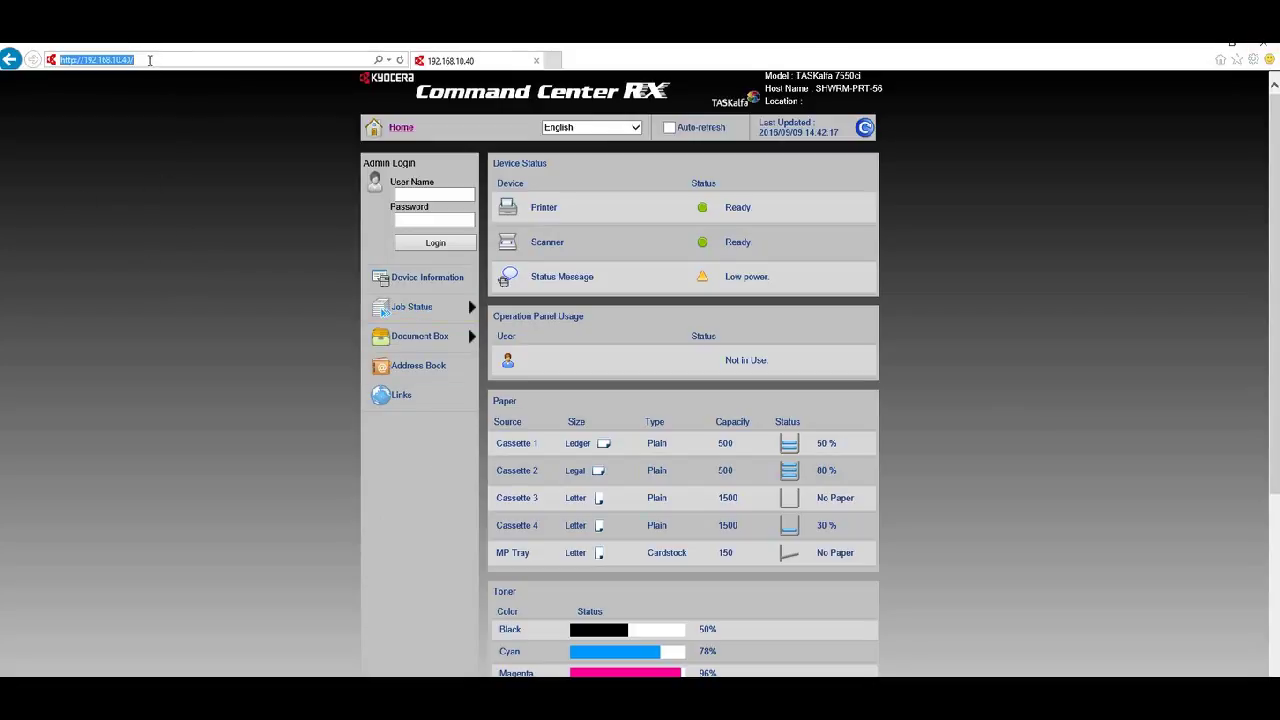
pyautogui.moveTo(151, 60); pyautogui.dragTo(76, 62)
pyautogui.click(155, 61)
# Step: Log in to the printer's administration page with the Admin user name and the account password
pyautogui.click(420, 195)
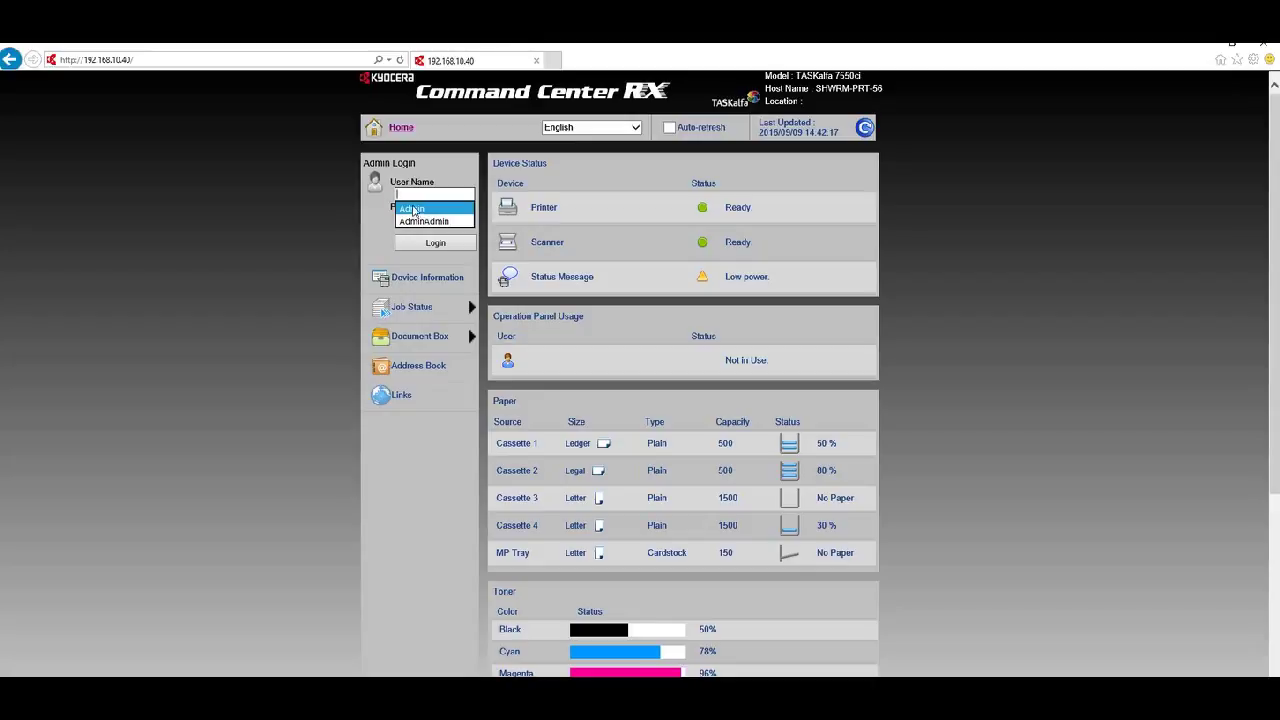
pyautogui.click(413, 209)
pyautogui.click(426, 218)
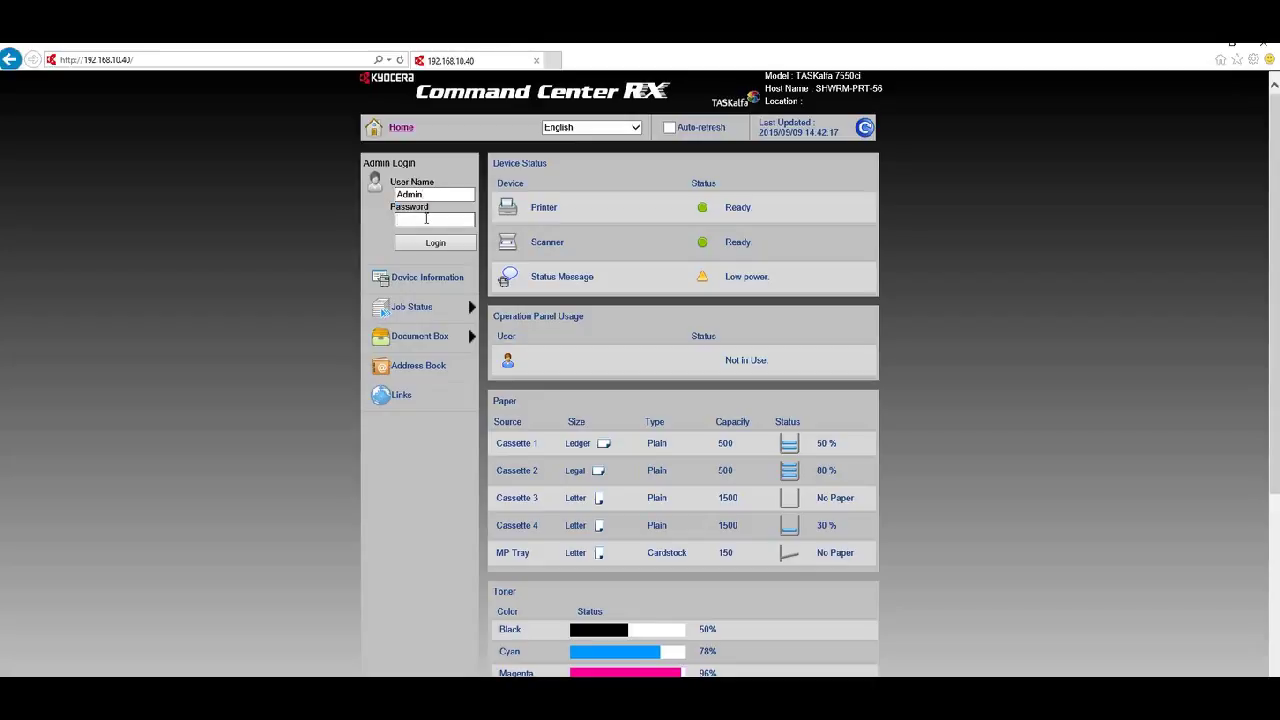
pyautogui.write('••••••')
pyautogui.click(432, 242)
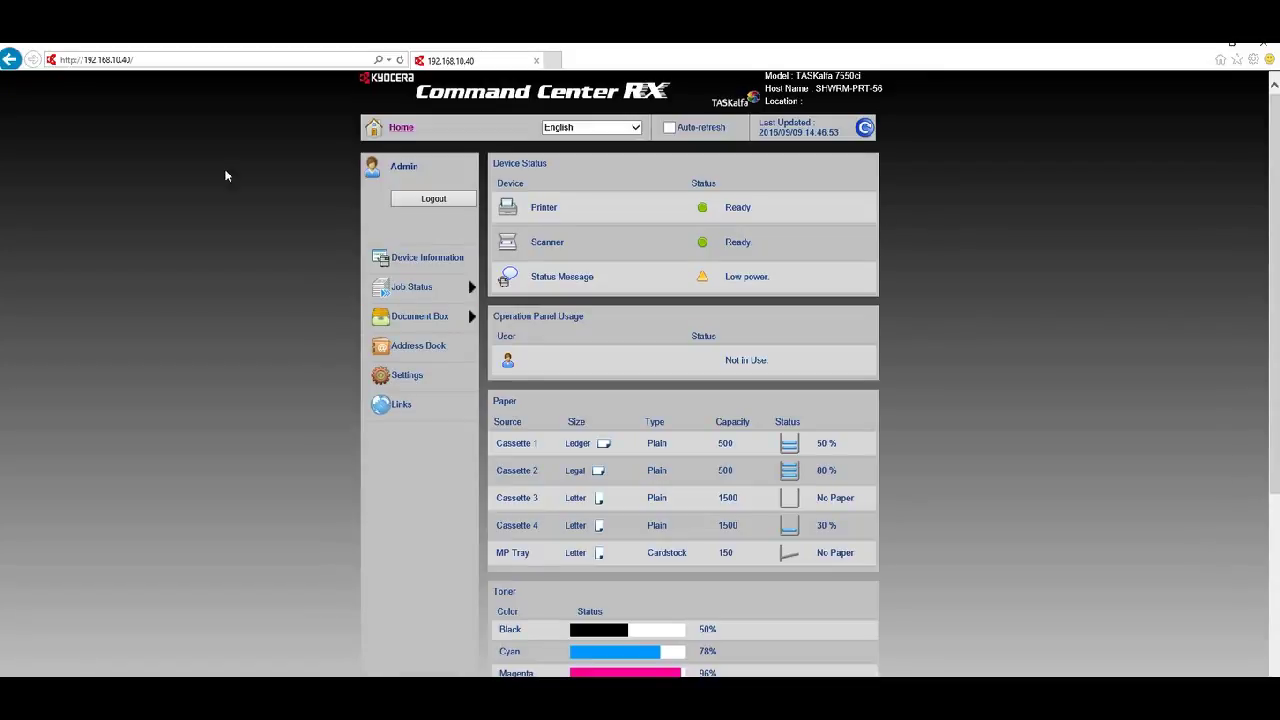
# Step: Open the general LDAP settings page in the printer's advanced management settings
pyautogui.click(409, 384)
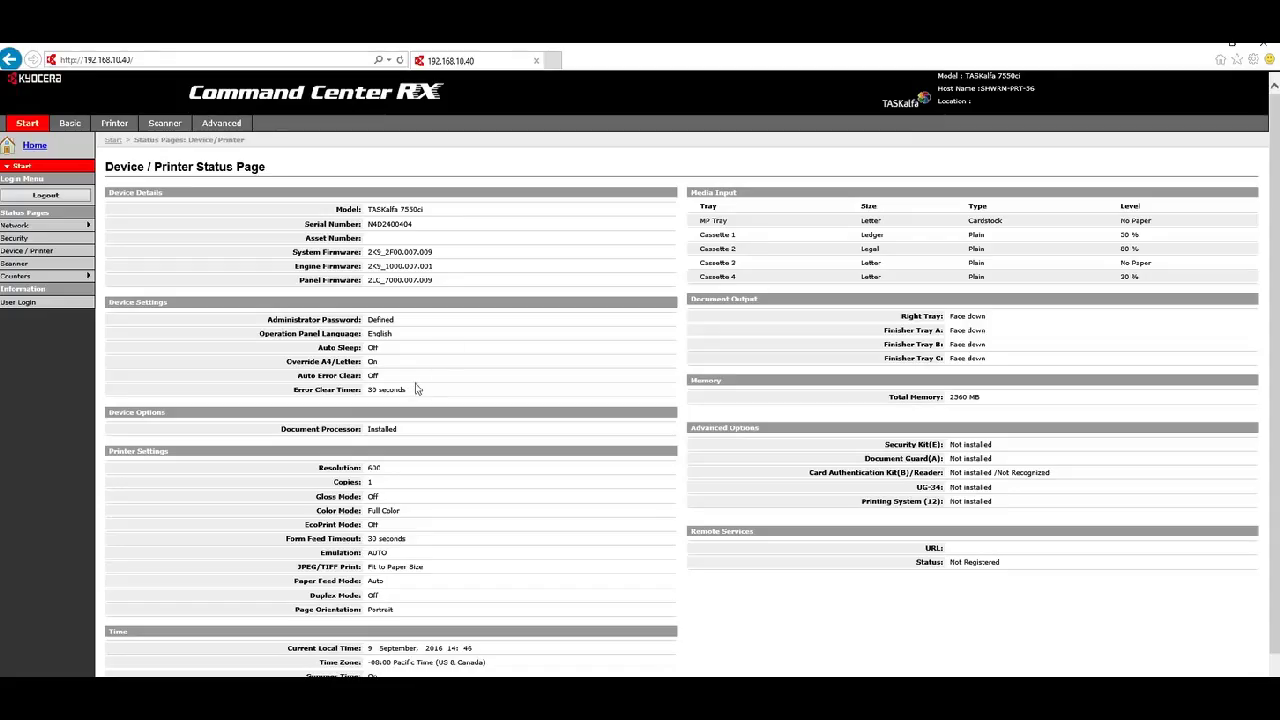
pyautogui.click(232, 125)
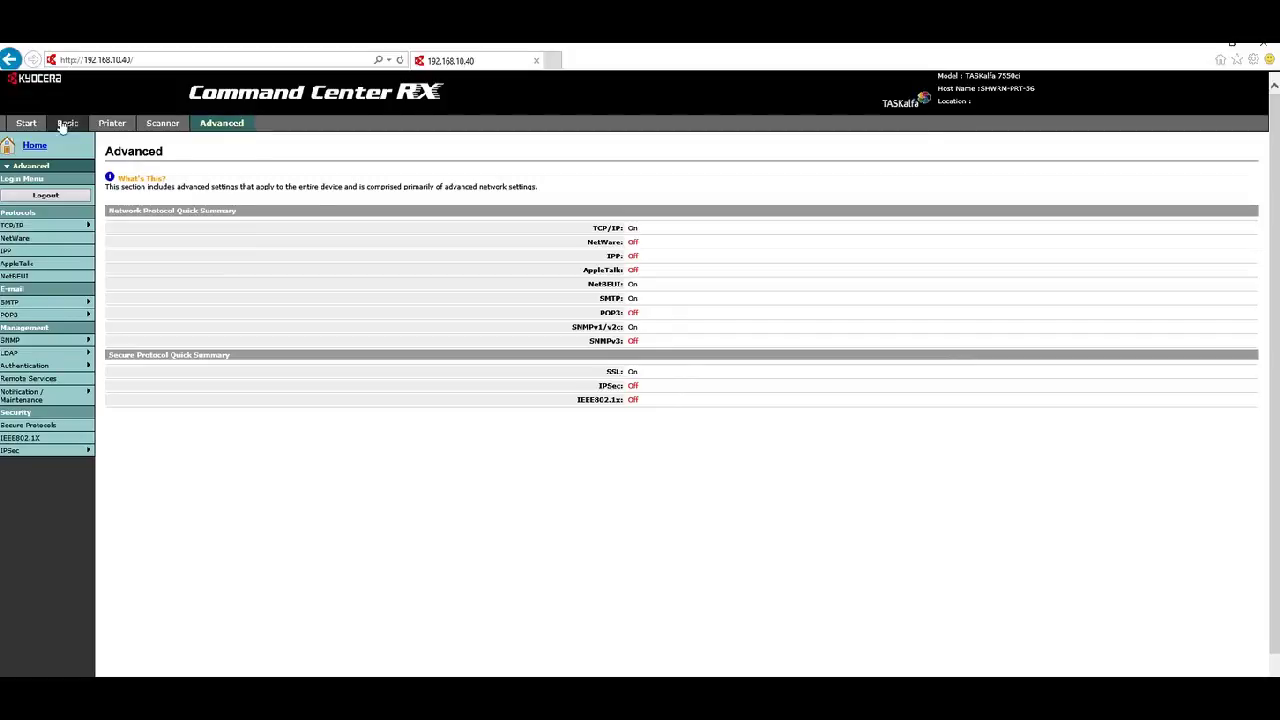
pyautogui.moveTo(13, 355)
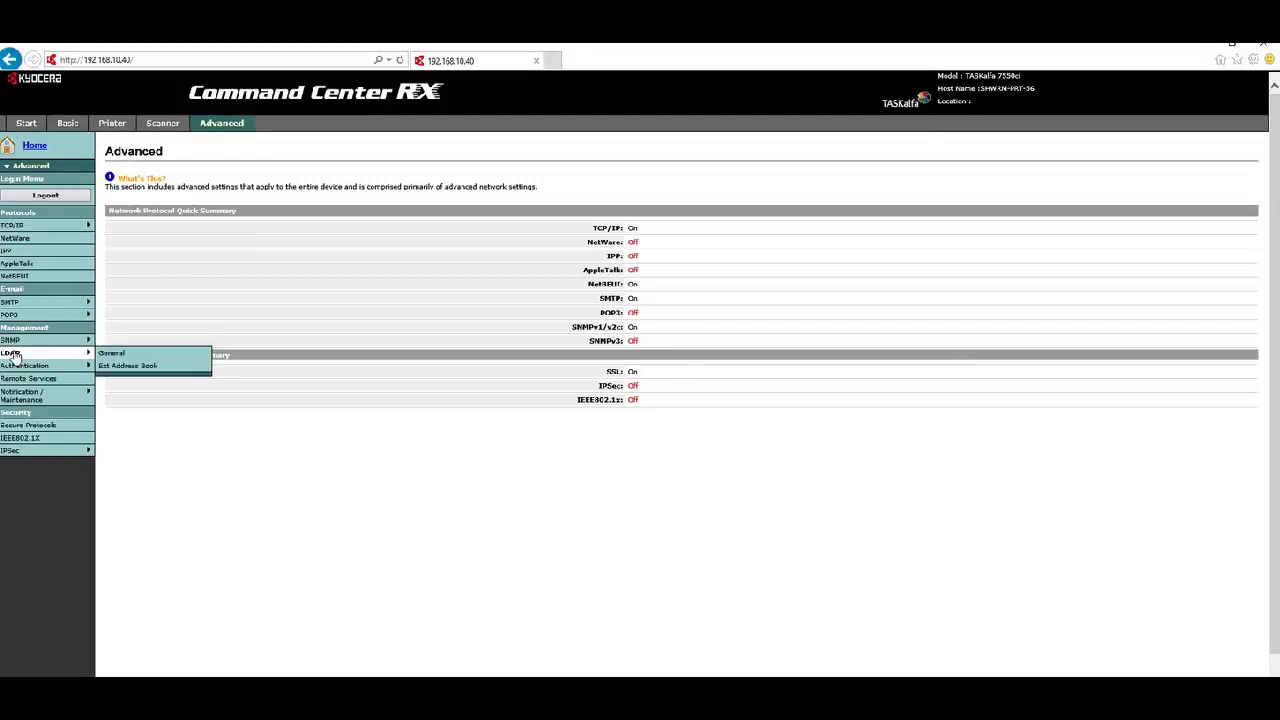
pyautogui.click(117, 356)
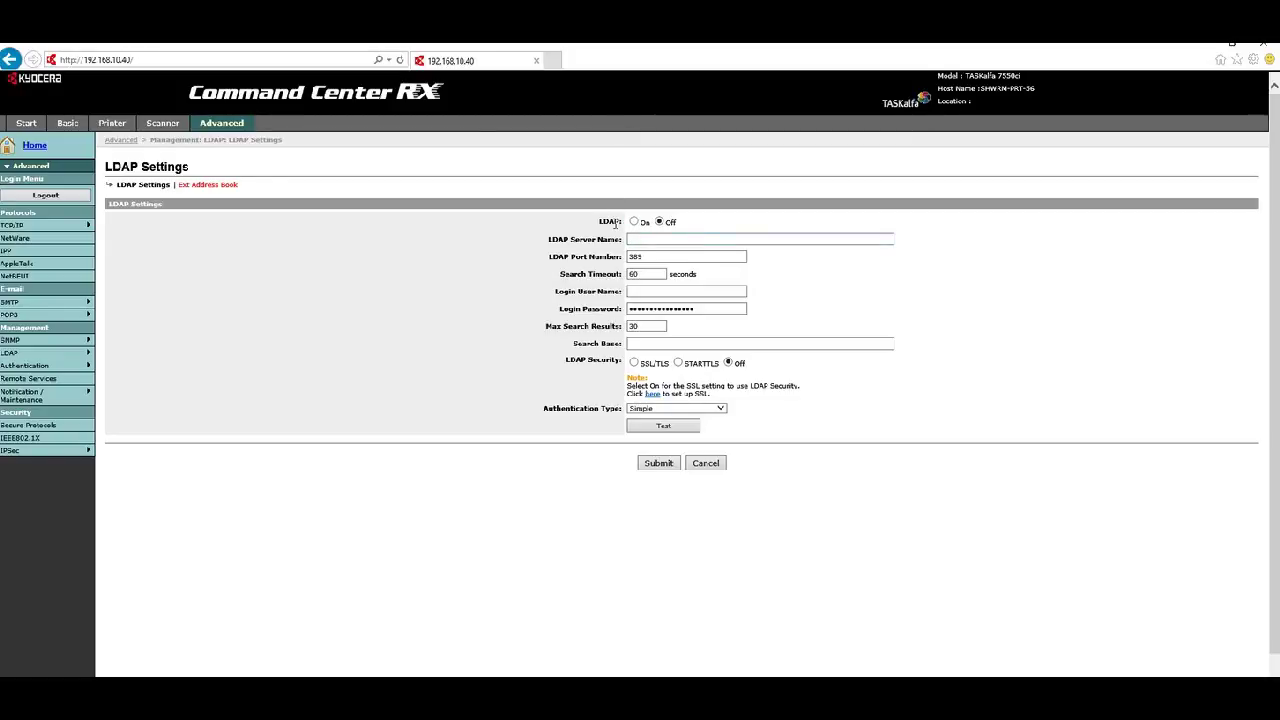
# Step: Turn LDAP on and set the LDAP server name to 192.168.0.8
pyautogui.click(634, 222)
pyautogui.click(640, 239)
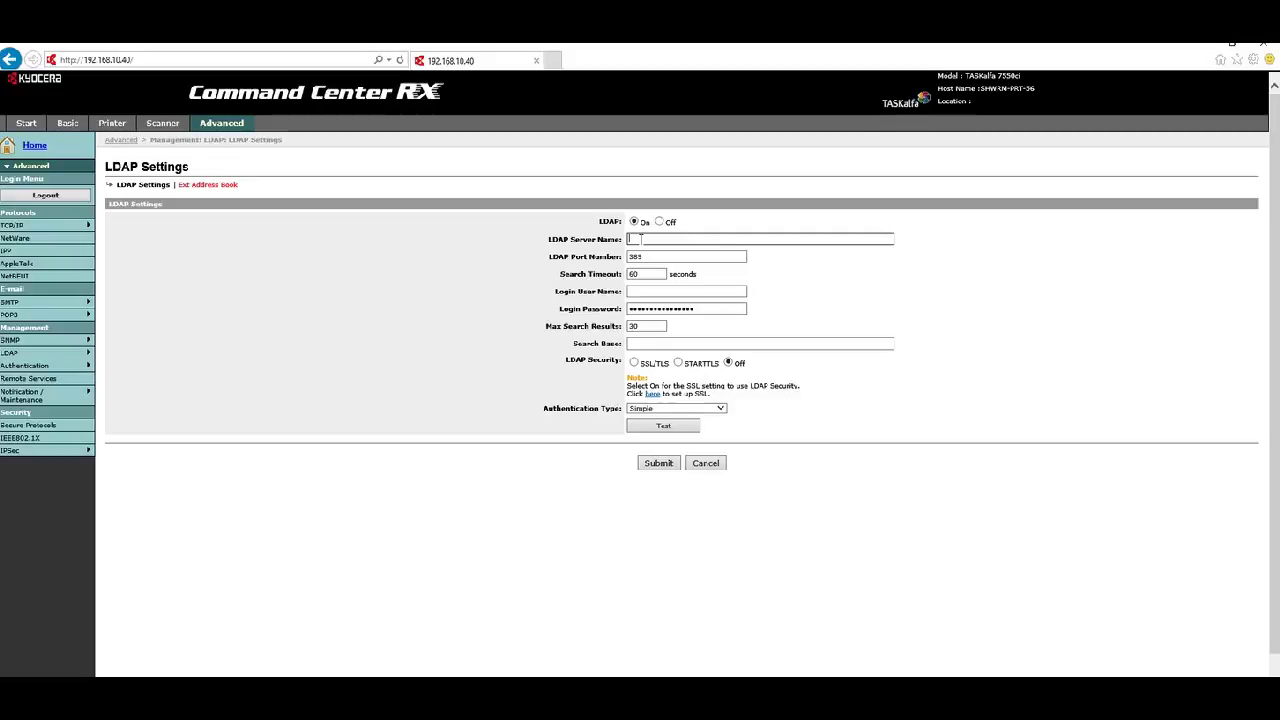
pyautogui.write('192')
pyautogui.write('-dc2')
pyautogui.moveTo(680, 237); pyautogui.dragTo(589, 248)
pyautogui.write('192.168.0.')
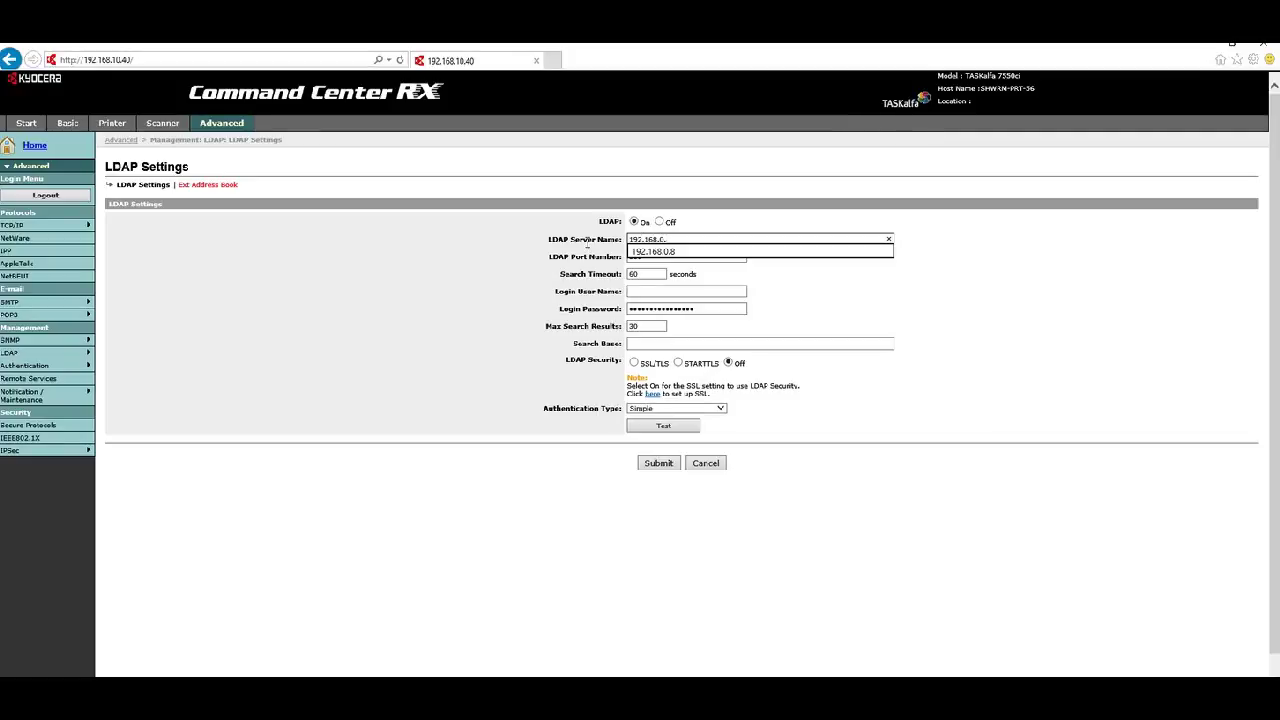
pyautogui.write('8')
pyautogui.click(487, 290)
pyautogui.doubleClick(649, 257)
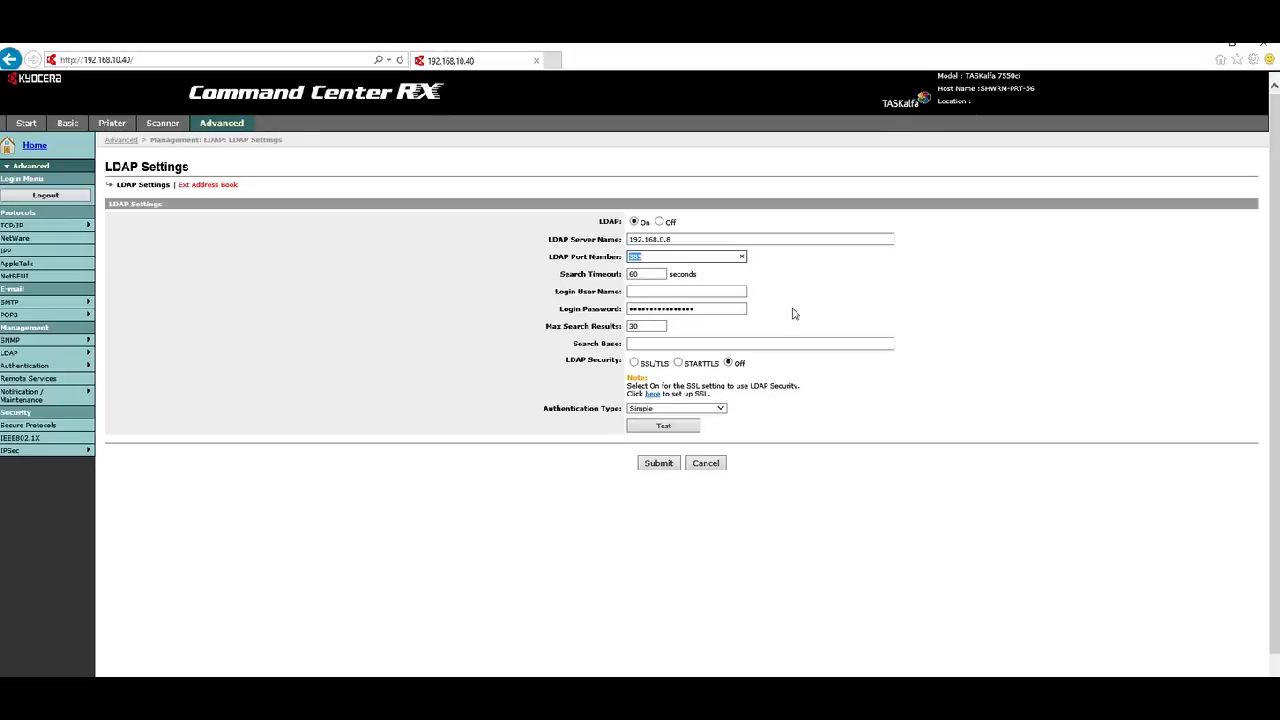
pyautogui.click(705, 280)
pyautogui.click(645, 274)
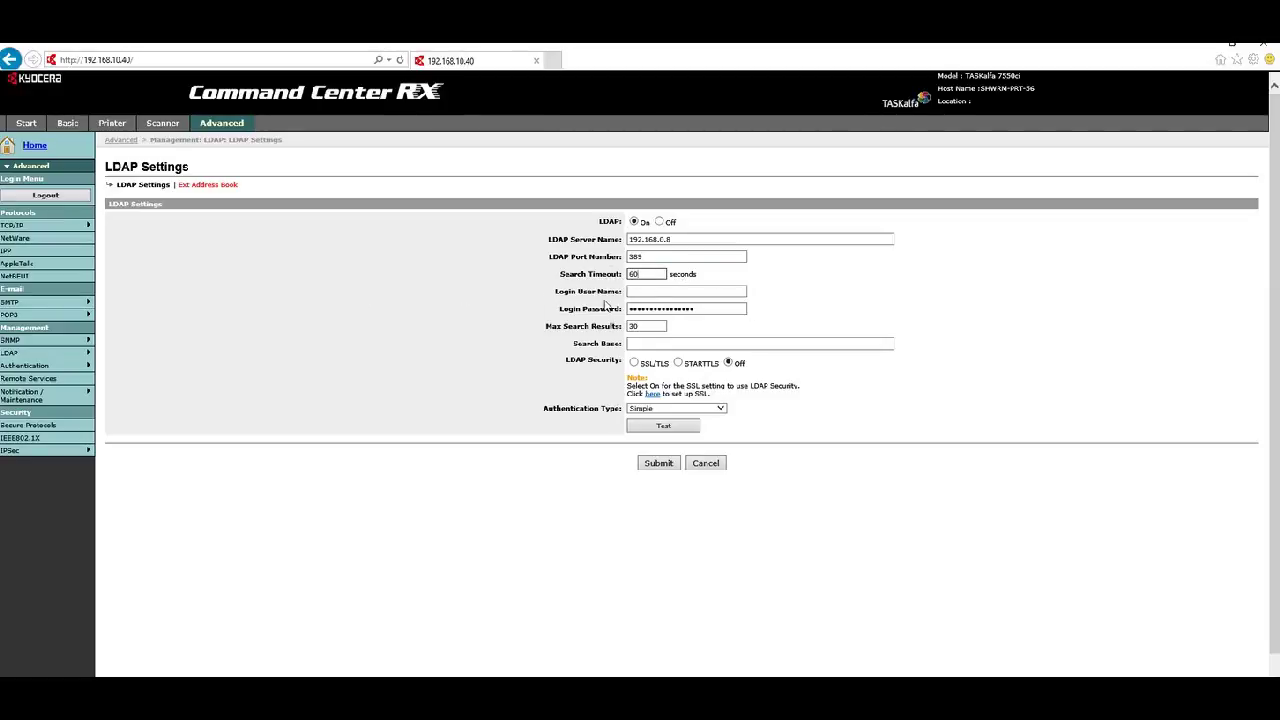
# Step: Set the LDAP login user name to i2kcorp\it_support
pyautogui.click(695, 294)
pyautogui.write('i2kc')
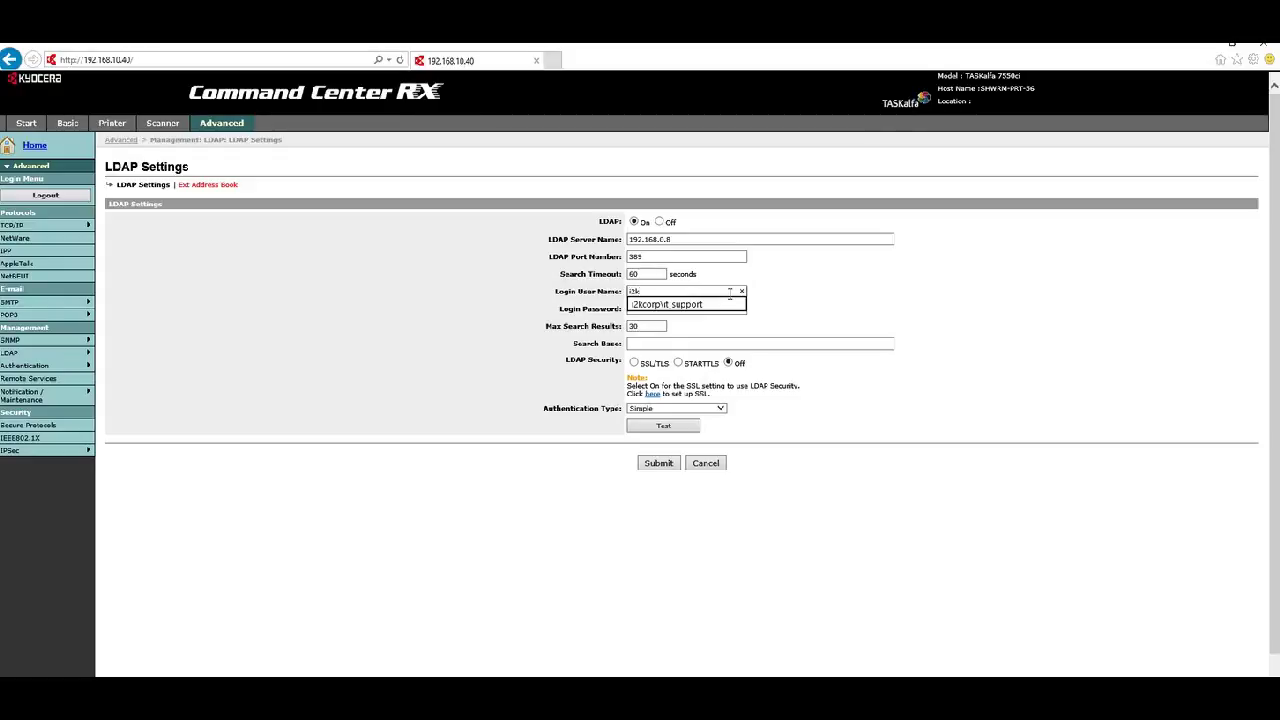
pyautogui.write('orp')
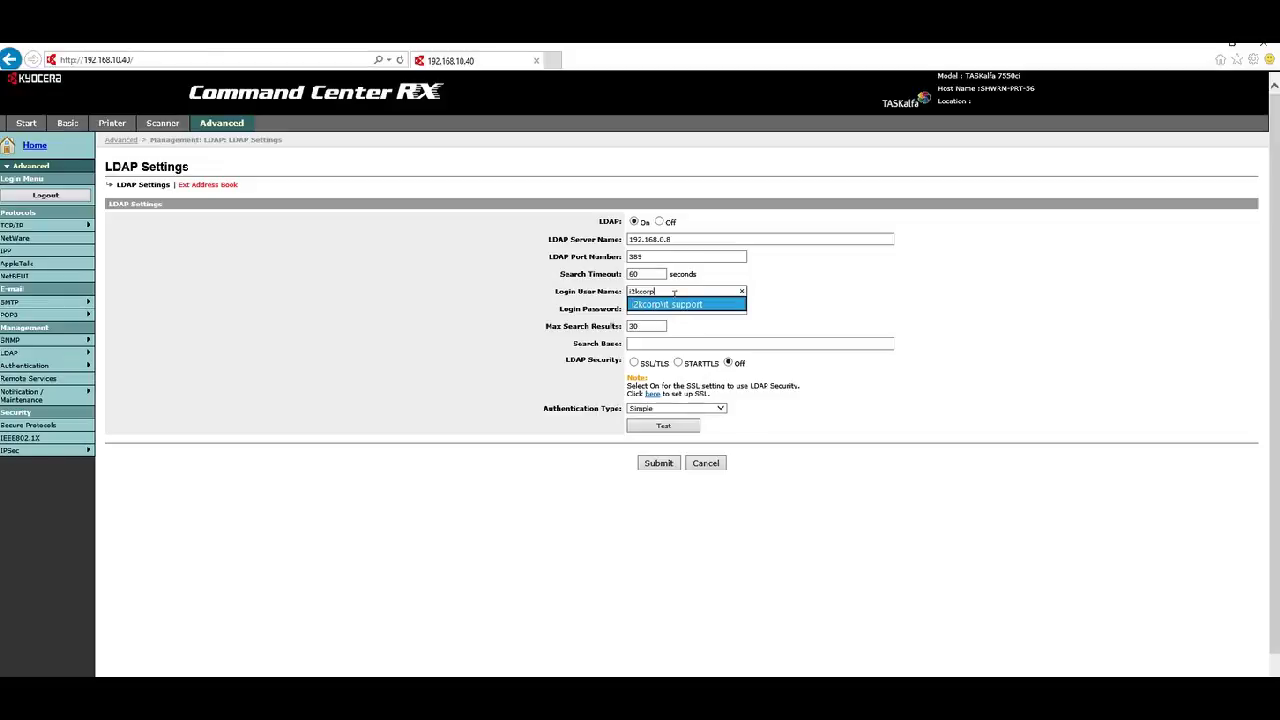
pyautogui.write('\\')
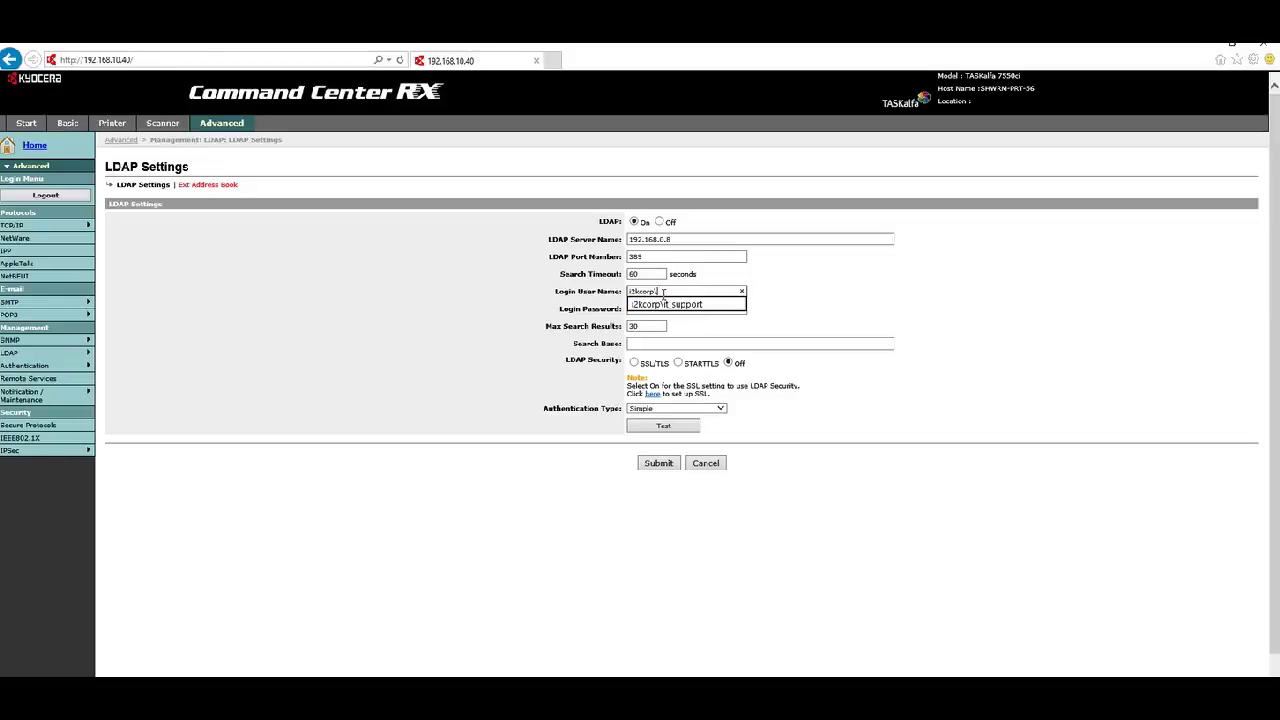
pyautogui.write('it')
pyautogui.write('\\support')
pyautogui.press('Down')
pyautogui.press('Return')
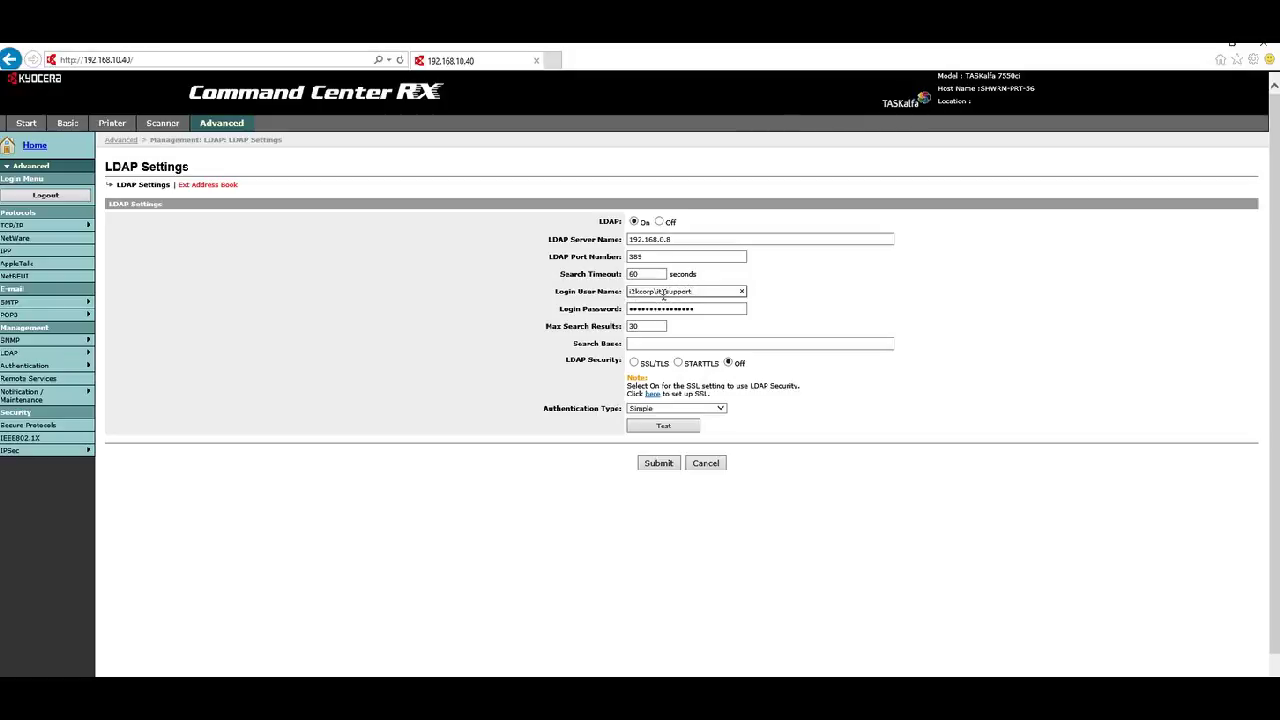
pyautogui.click(785, 306)
# Step: Replace the LDAP login password with the support account's password
pyautogui.doubleClick(707, 309)
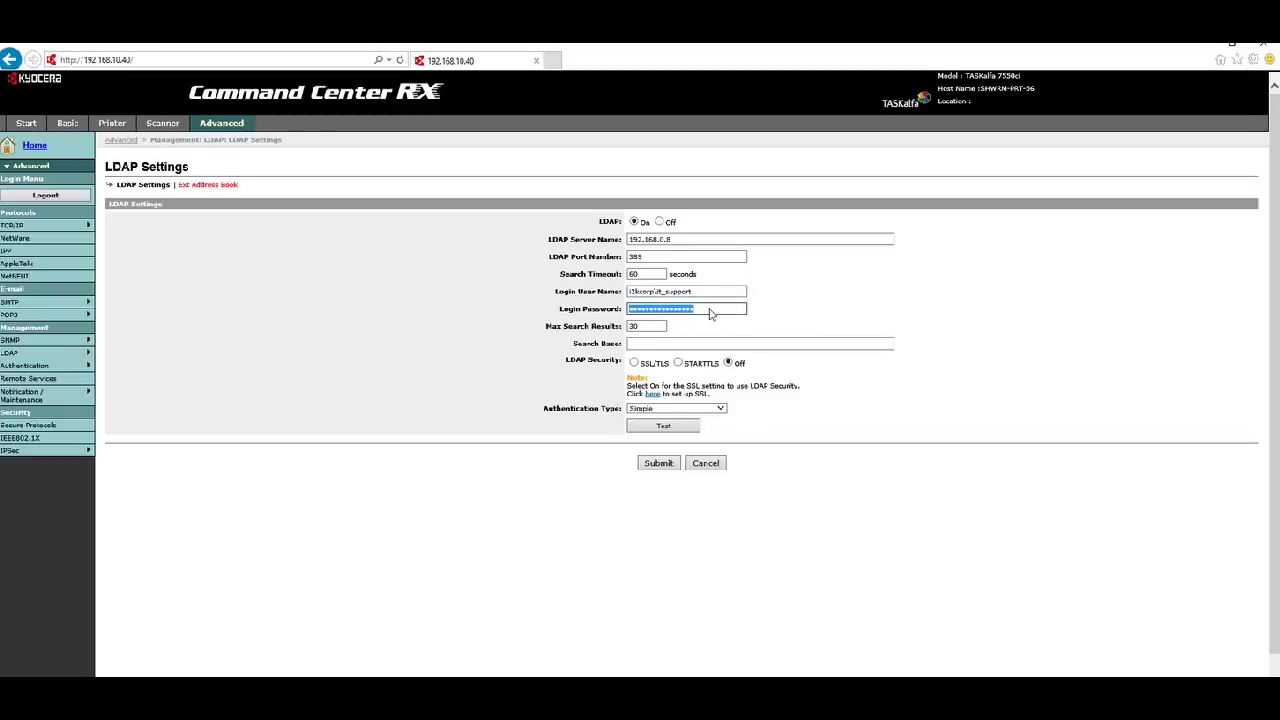
pyautogui.write('*********')
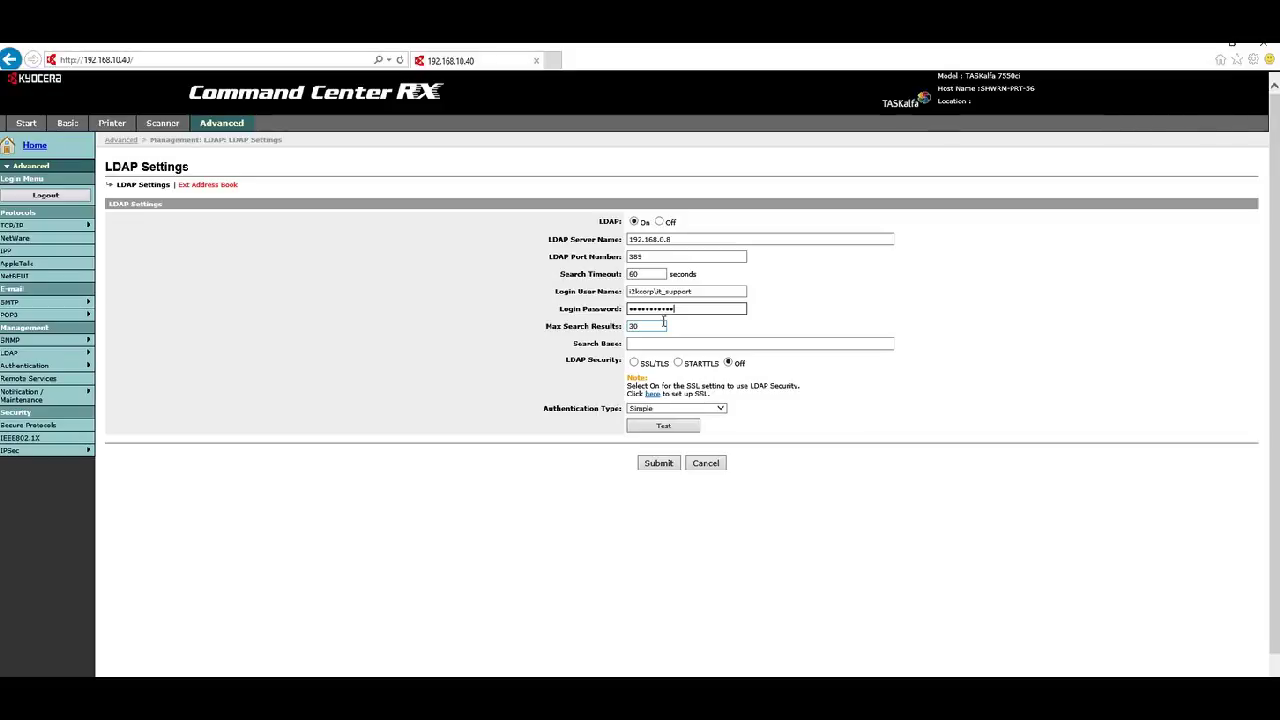
pyautogui.click(664, 321)
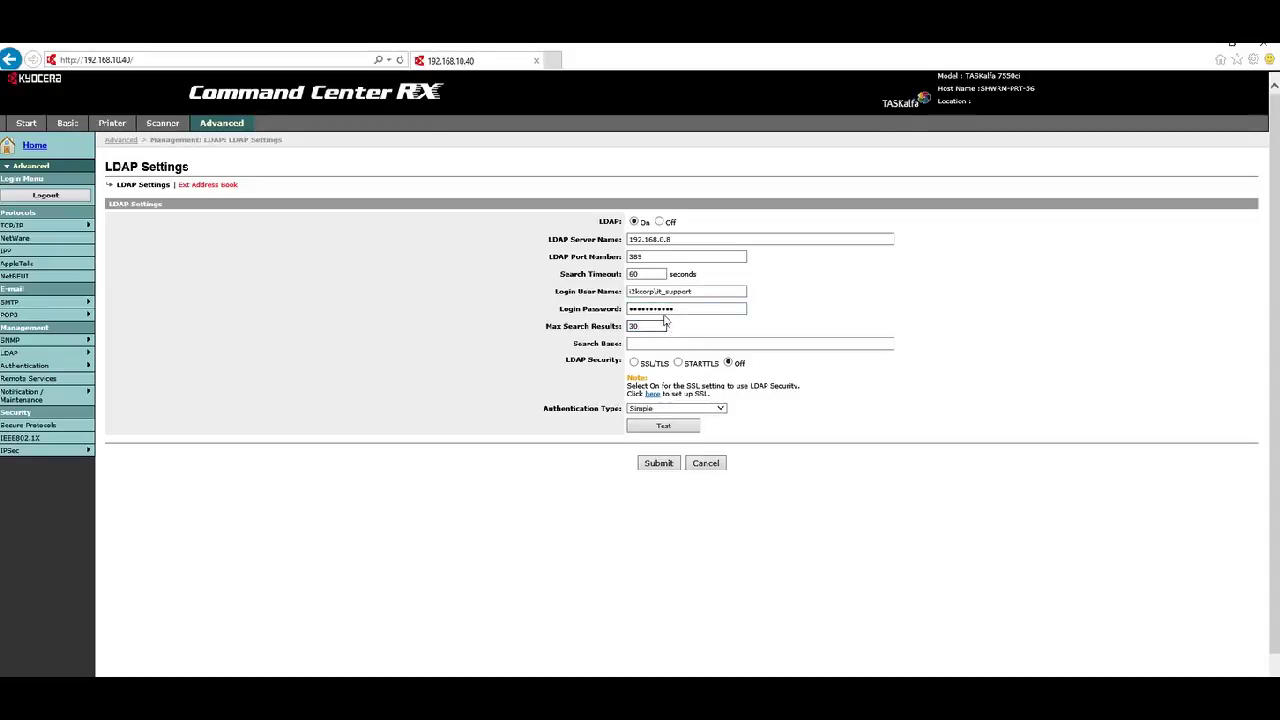
pyautogui.click(651, 325)
pyautogui.click(638, 343)
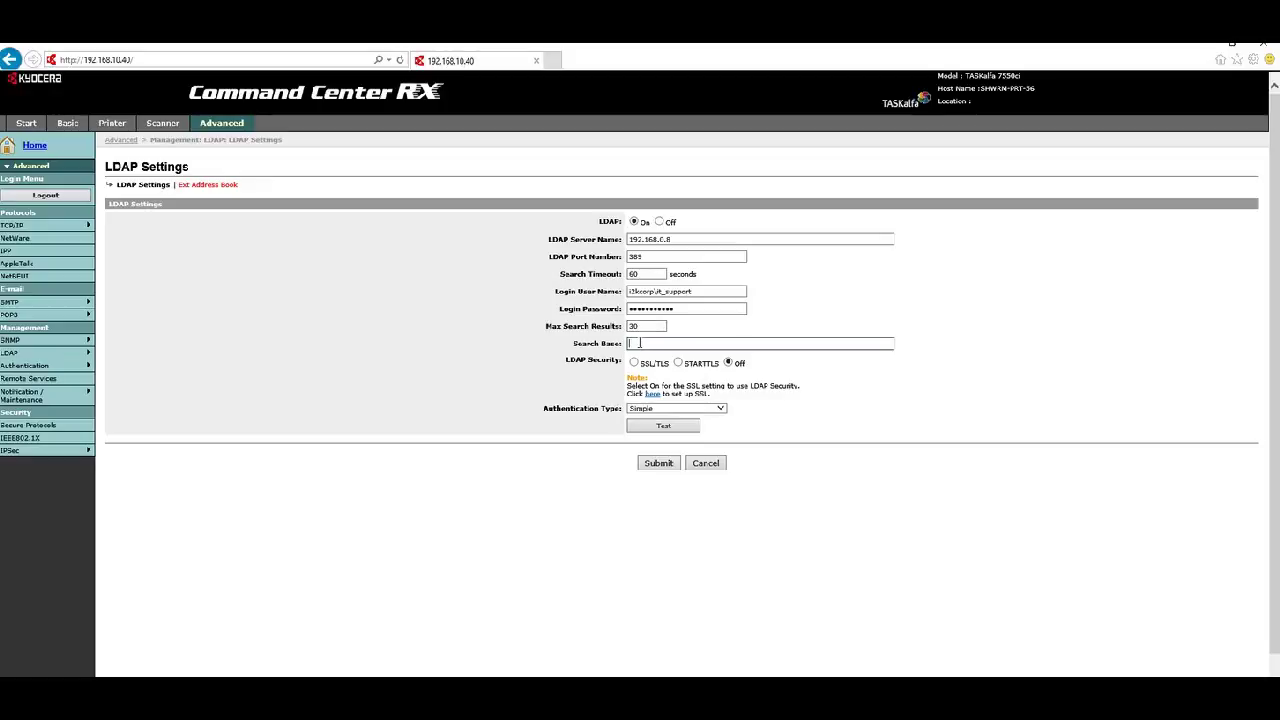
pyautogui.click(640, 343)
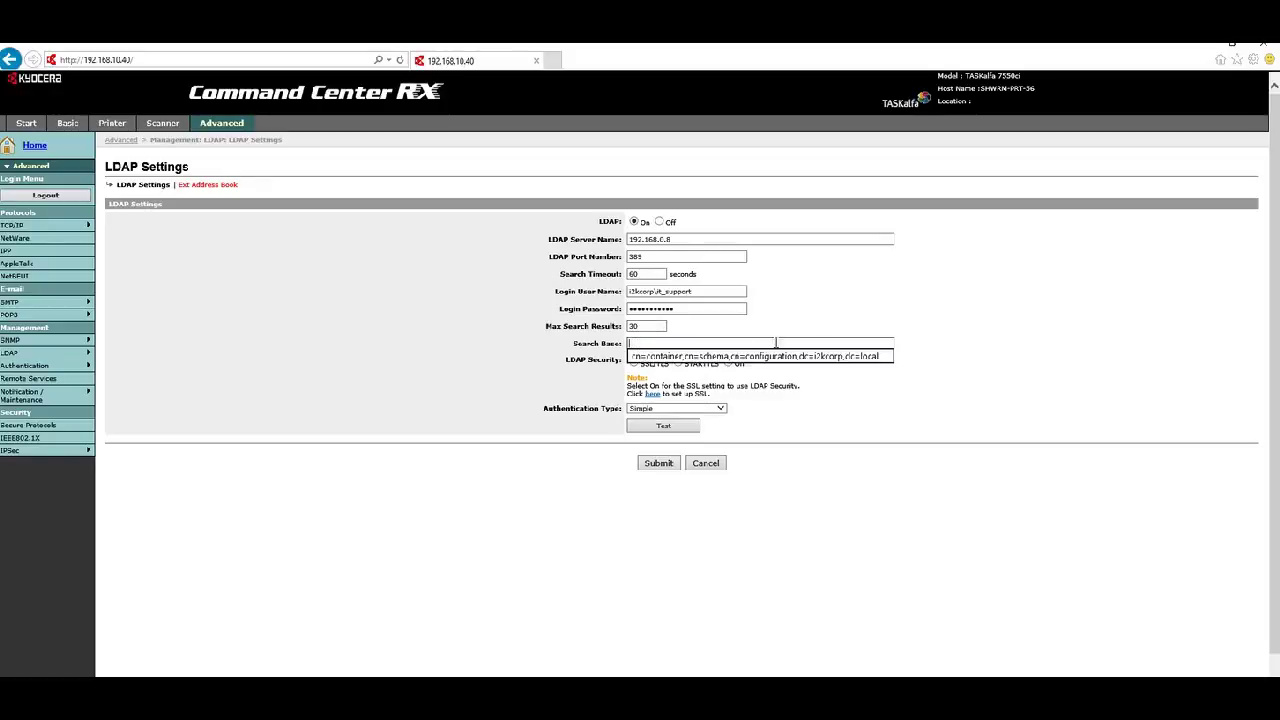
pyautogui.click(508, 388)
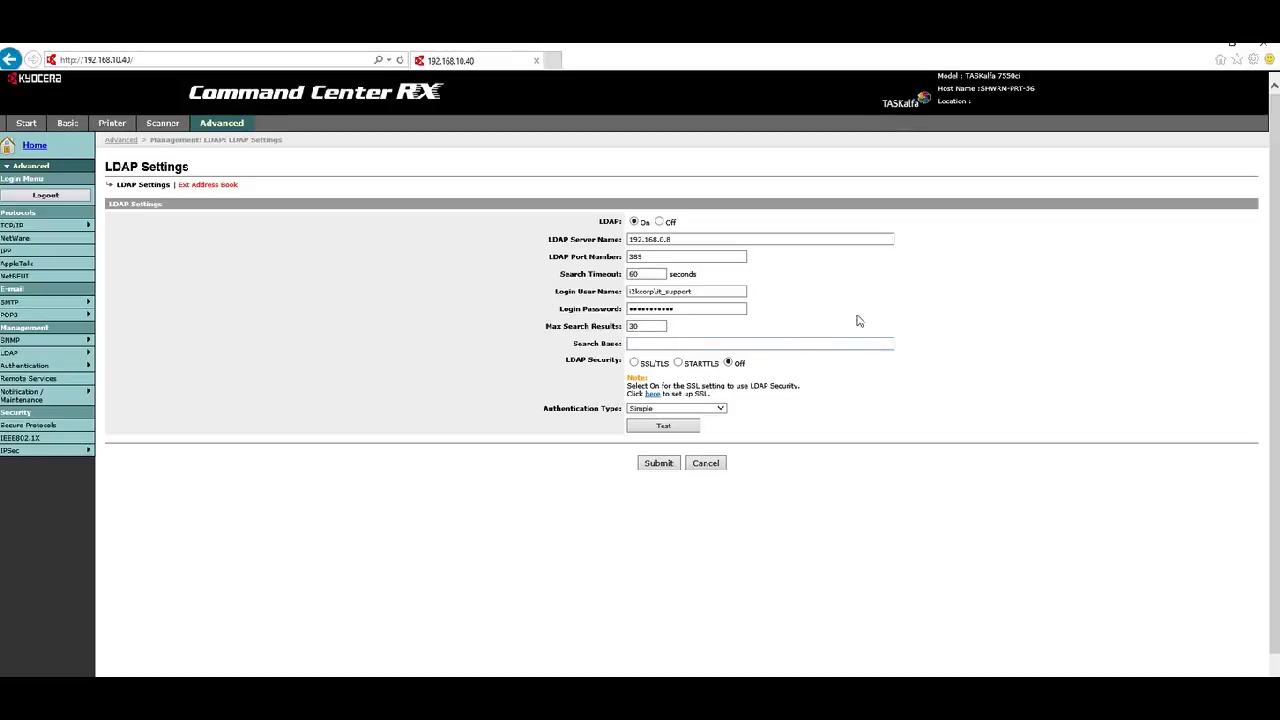
# Step: Switch to the GoToAssist remote session and show the Users container of i2kcorp.local in Active Directory Users and Computers
pyautogui.hotkey('alt', 'Tab')
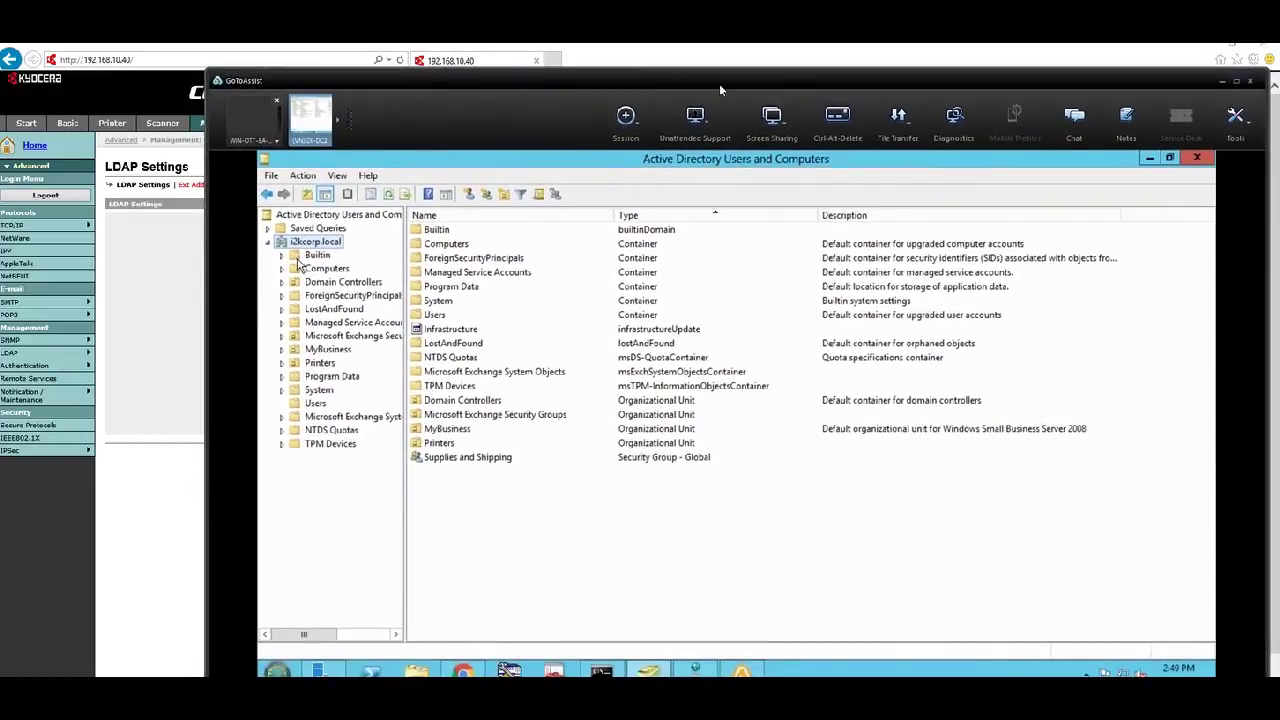
pyautogui.moveTo(769, 75); pyautogui.dragTo(675, 77)
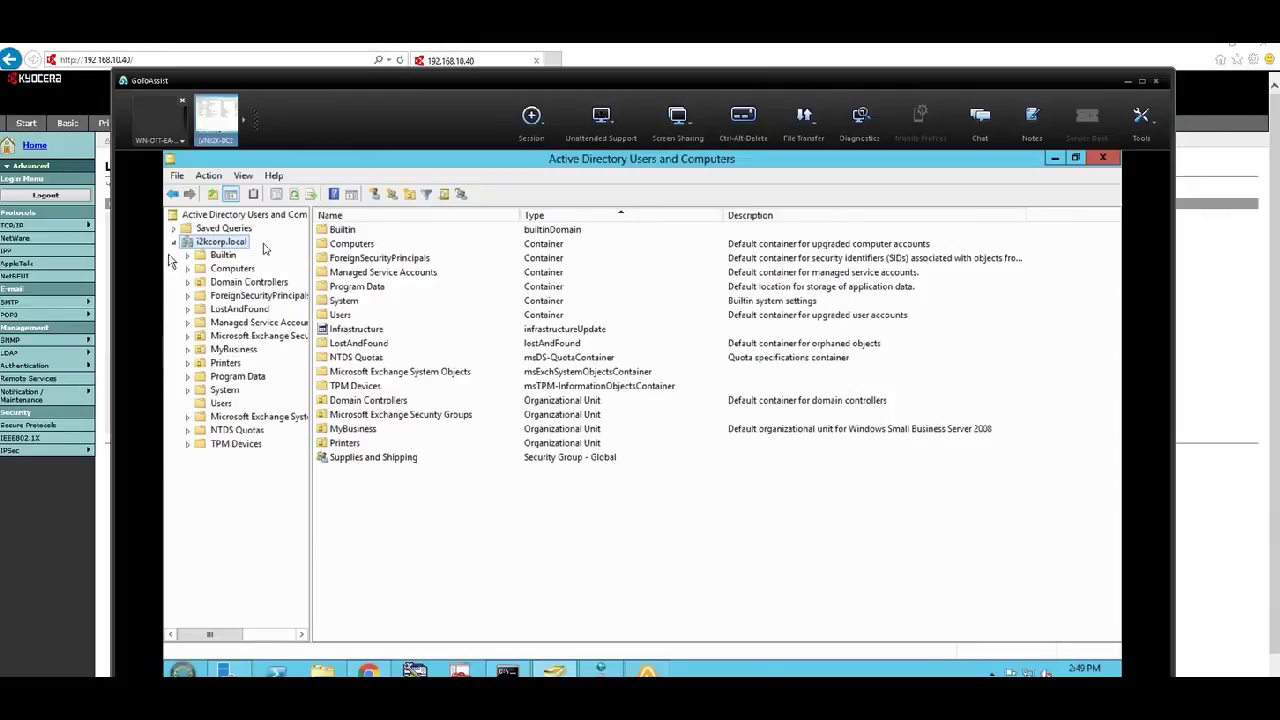
pyautogui.click(220, 243)
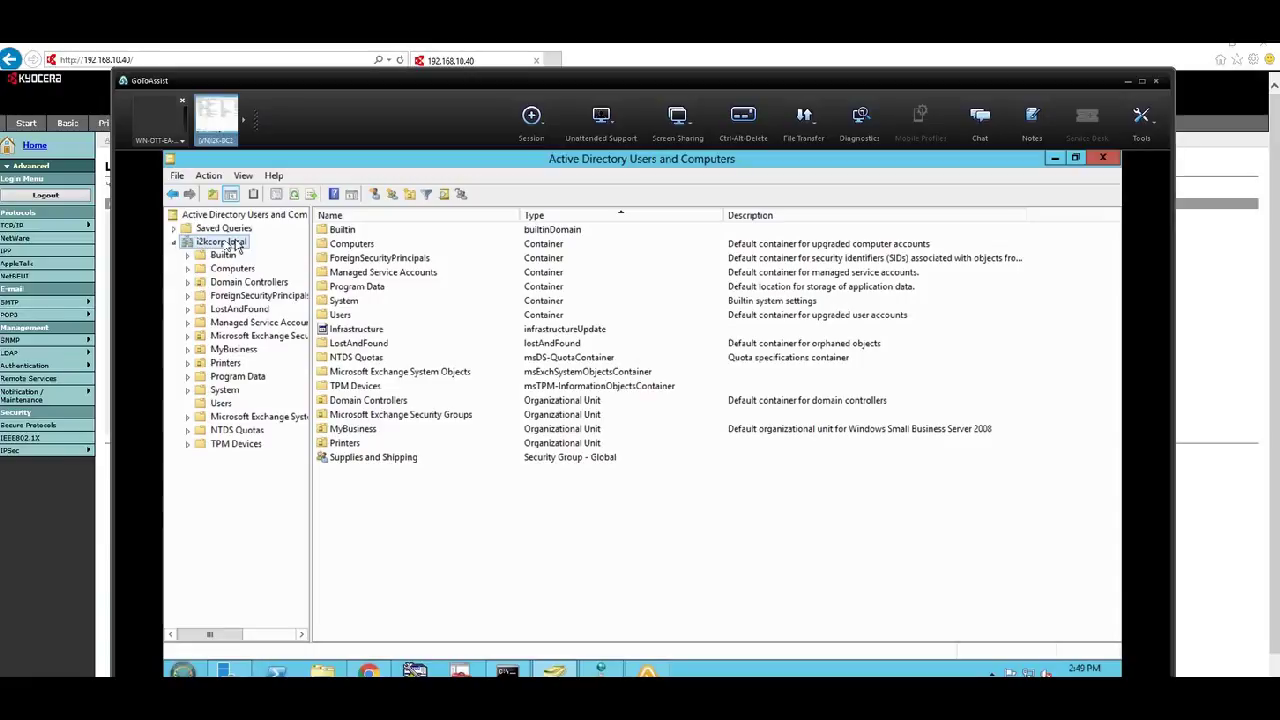
pyautogui.click(220, 404)
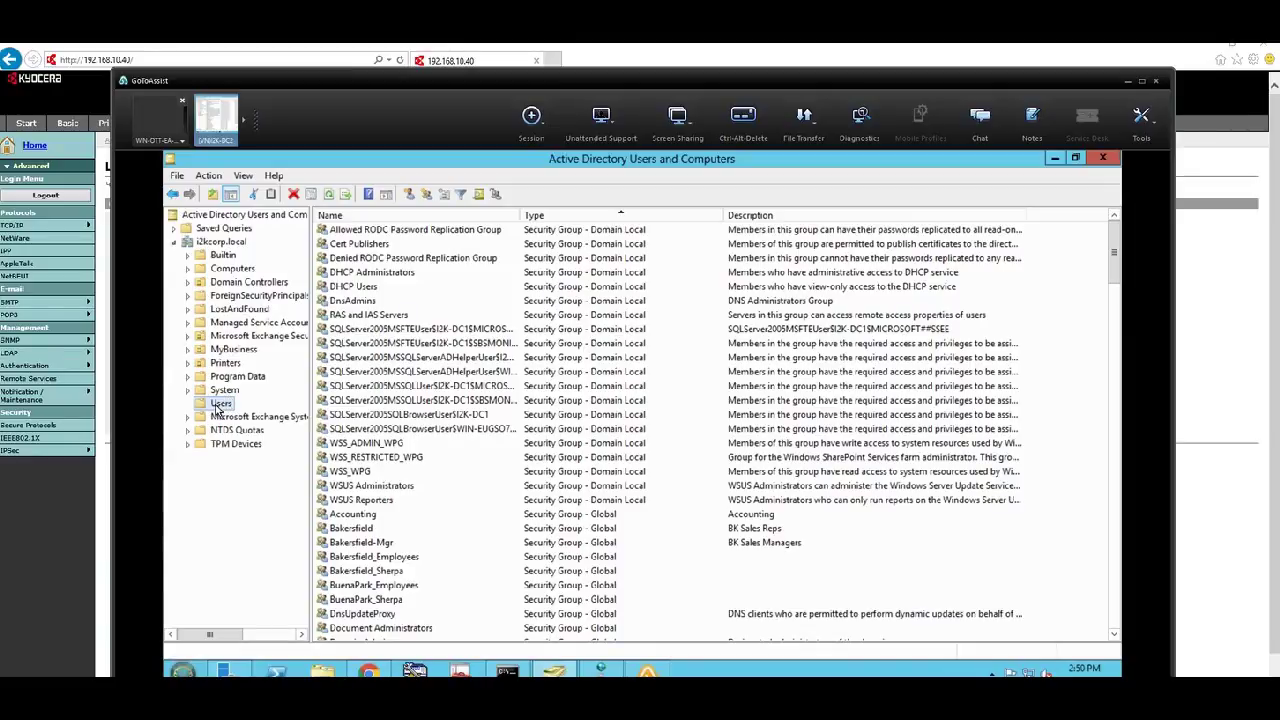
# Step: Look up the distinguishedName attribute in the Users container's properties and move the remote session aside to uncover the LDAP settings
pyautogui.rightClick(217, 404)
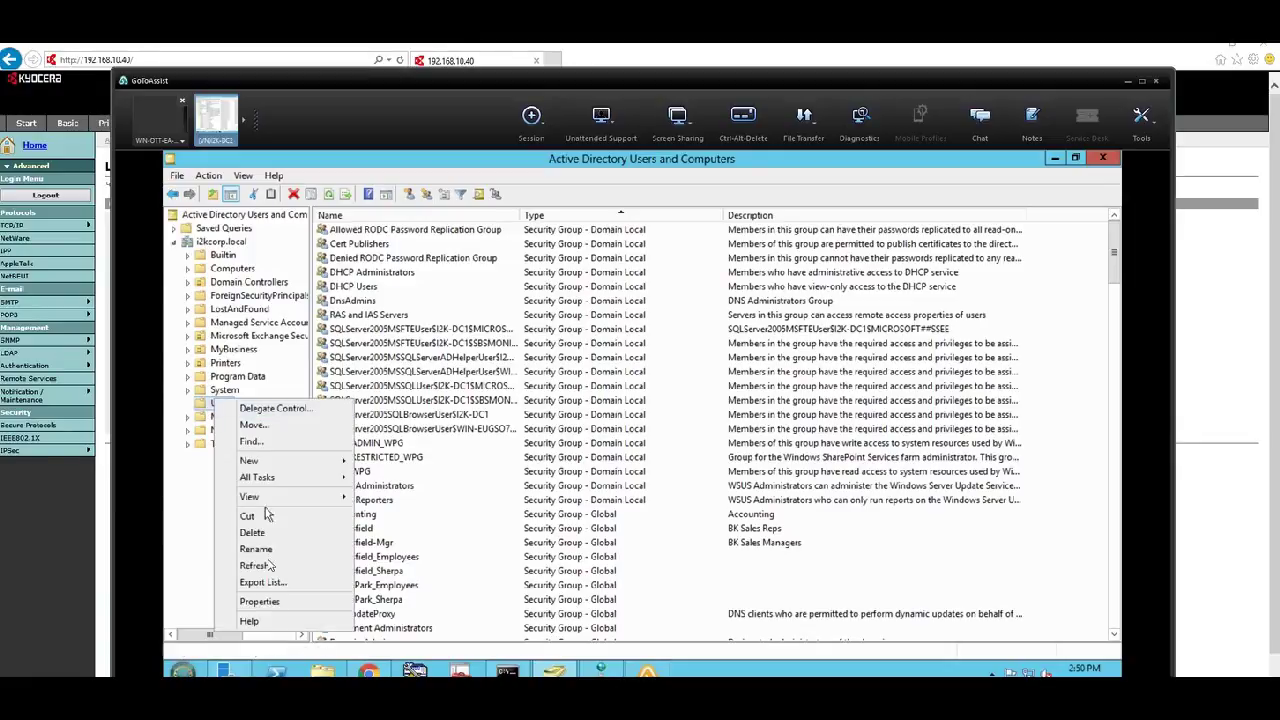
pyautogui.click(260, 601)
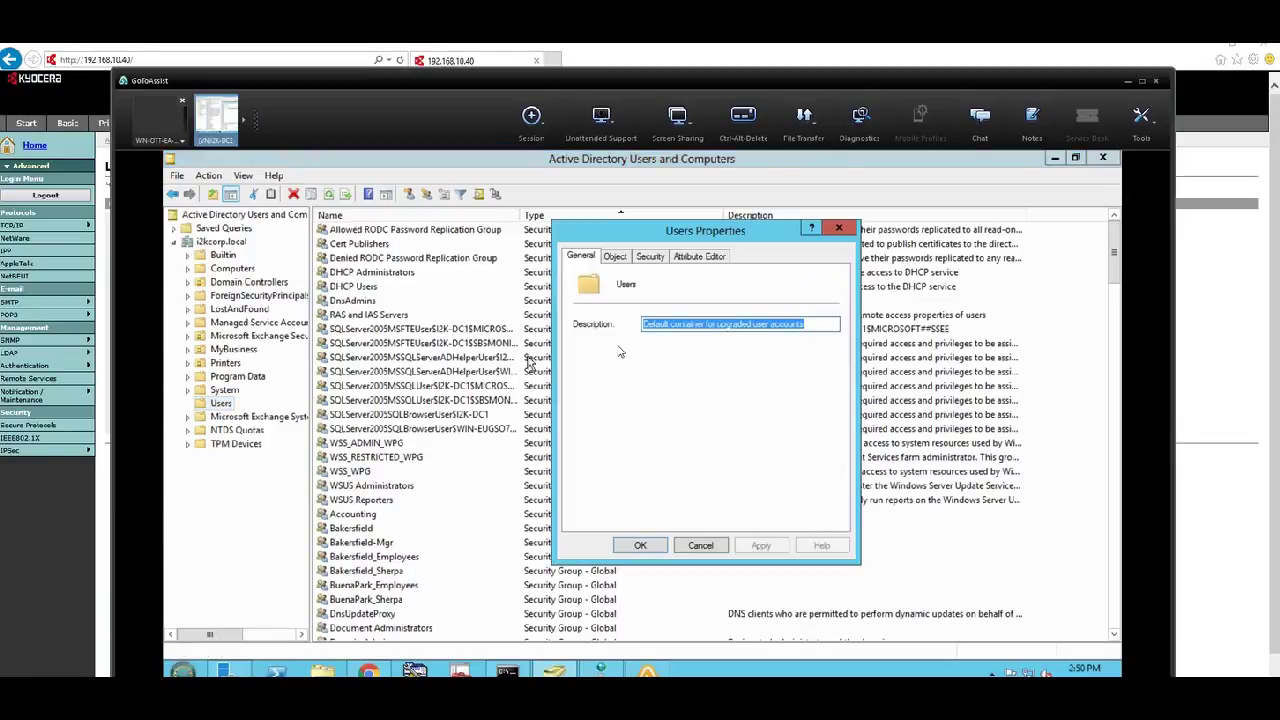
pyautogui.click(700, 257)
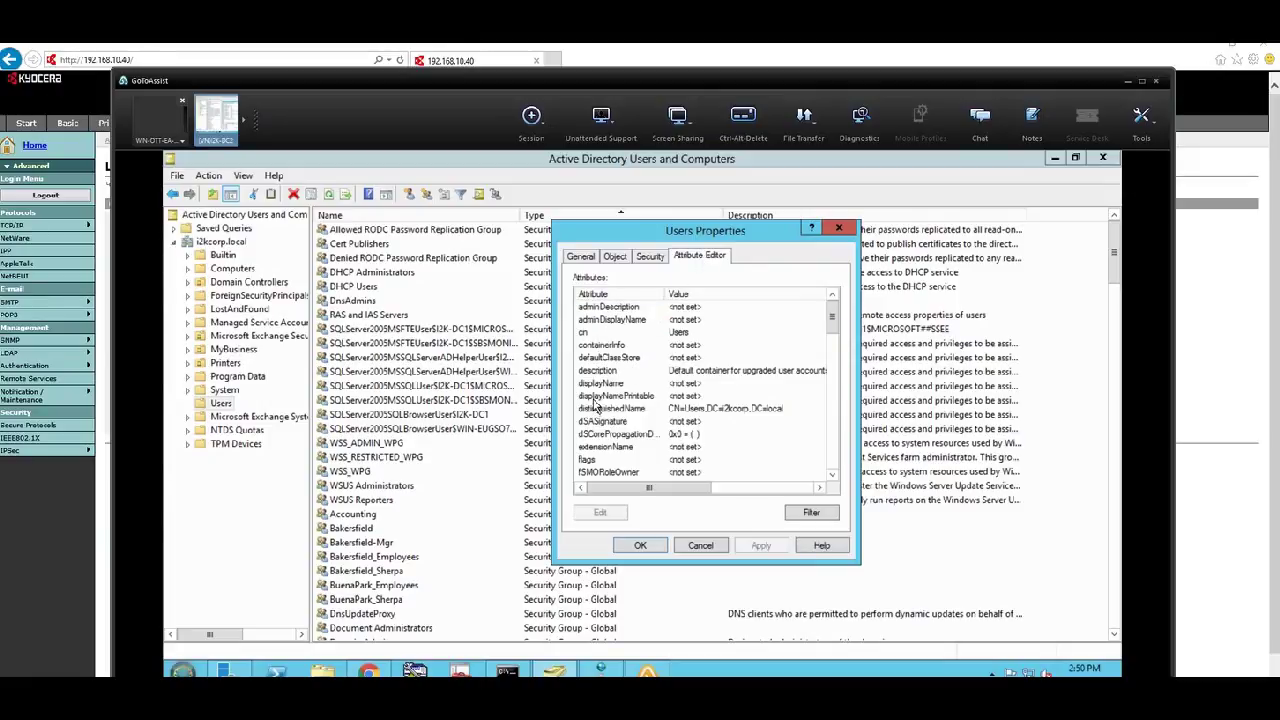
pyautogui.click(670, 412)
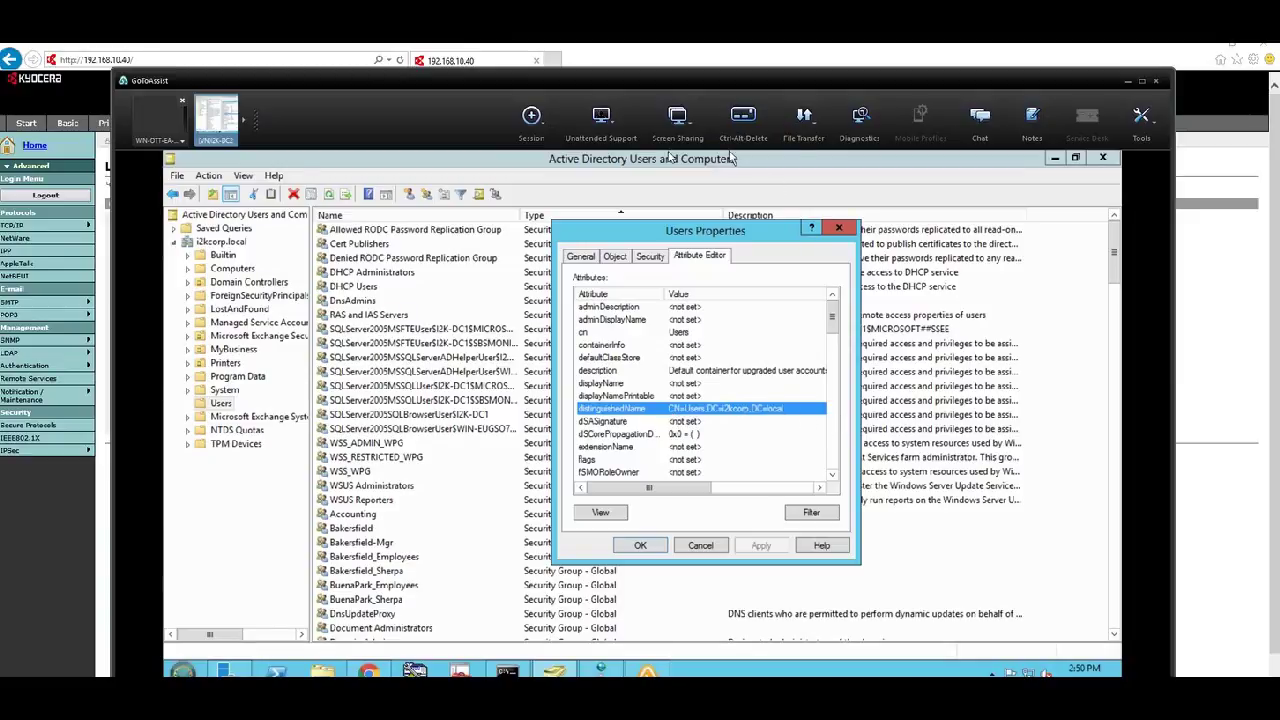
pyautogui.moveTo(740, 231); pyautogui.dragTo(372, 218)
pyautogui.moveTo(501, 86); pyautogui.dragTo(1268, 106)
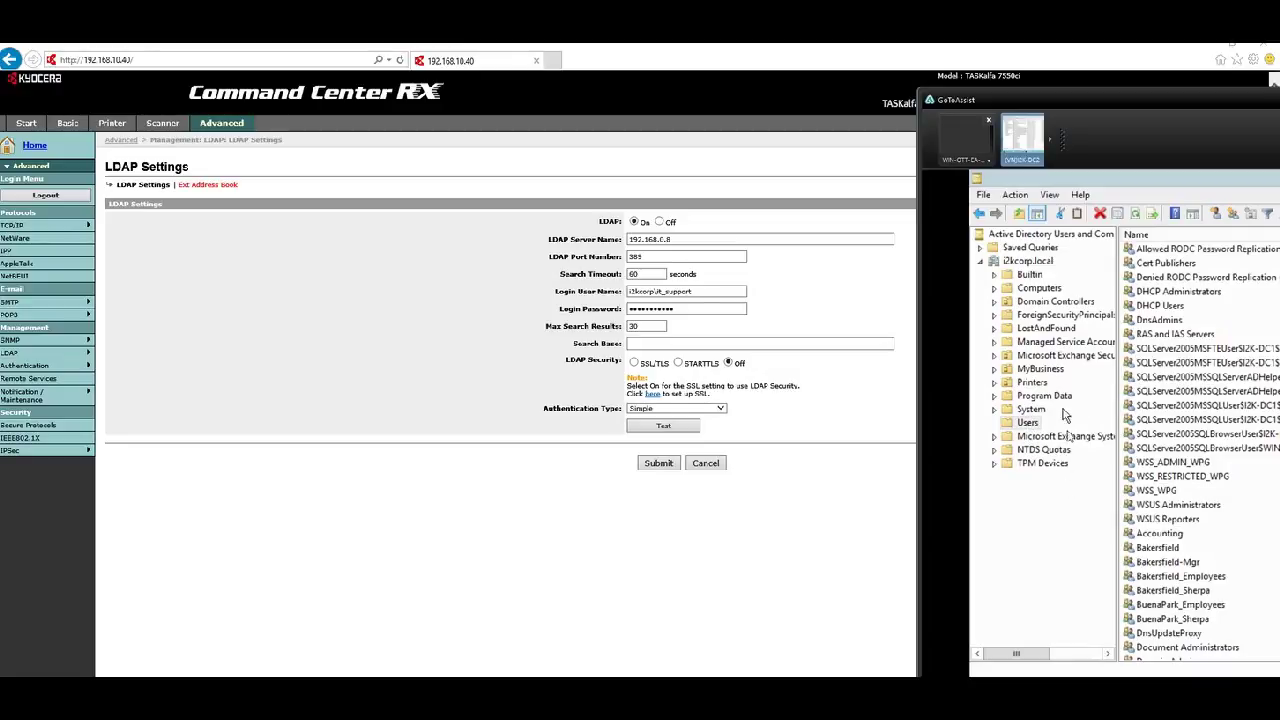
# Step: Set the LDAP search base to CN=users,DC=i2kcorp,DC=local
pyautogui.click(718, 344)
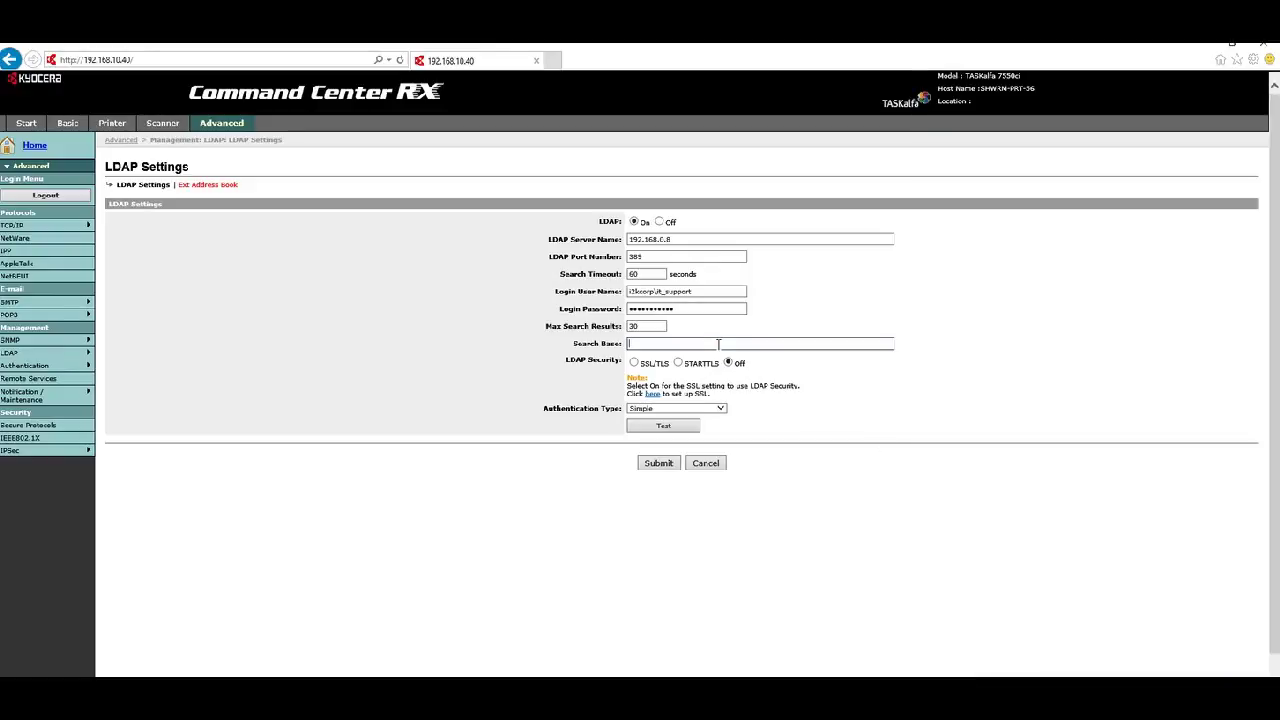
pyautogui.write('cN=')
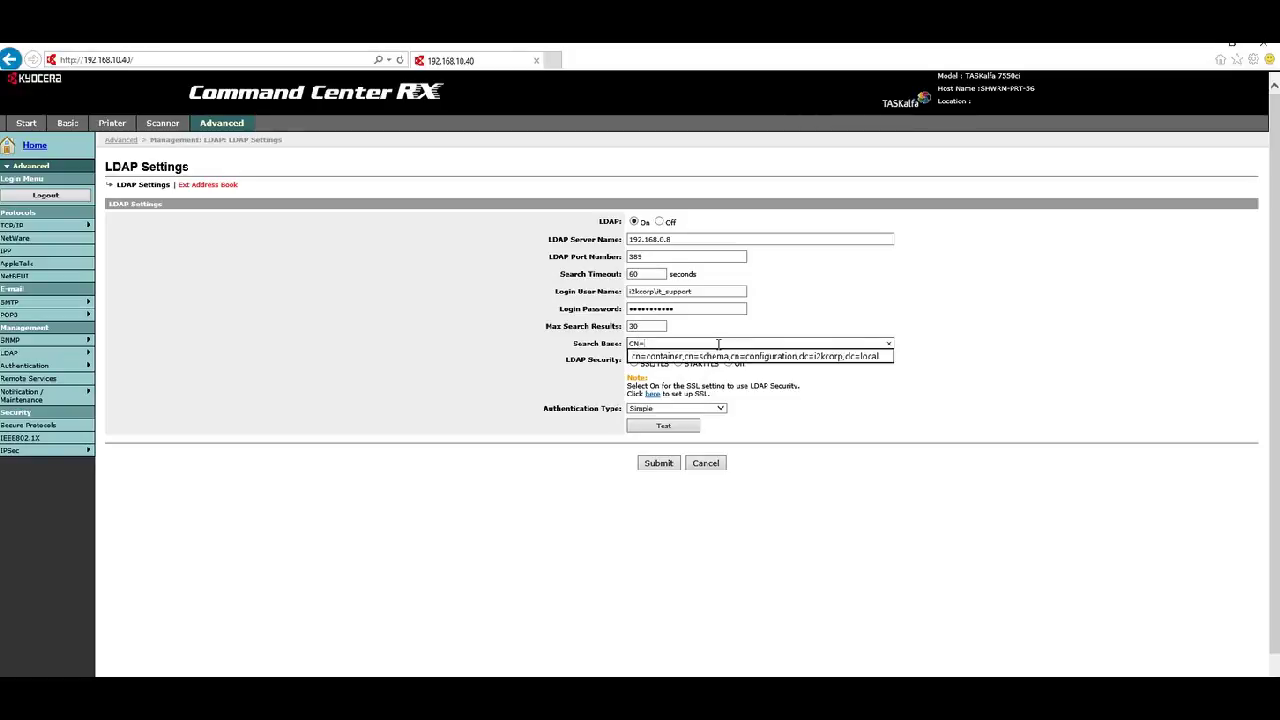
pyautogui.write('users,DC')
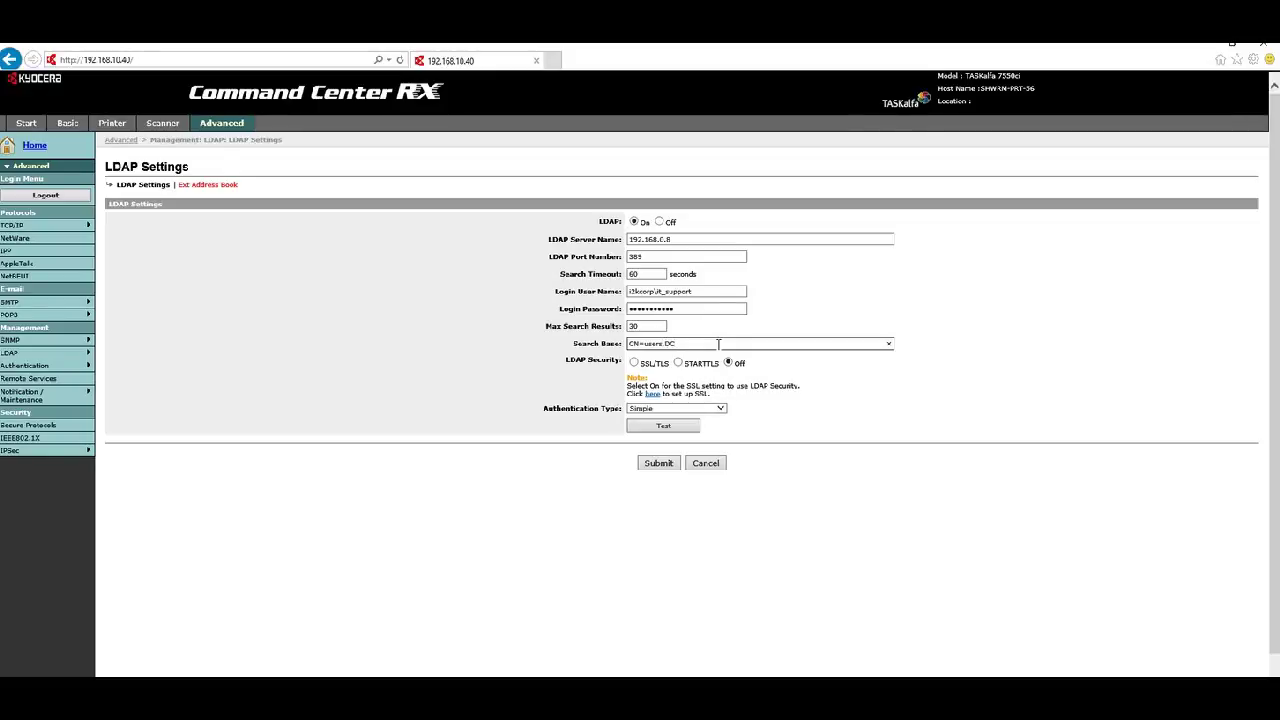
pyautogui.write('i3kcorp,DC=loca')
pyautogui.write('local')
# Step: Switch to the GoToAssist session to check the Users container against the LDAP search base, then return to the printer's LDAP settings
pyautogui.hotkey('alt', 'Tab')
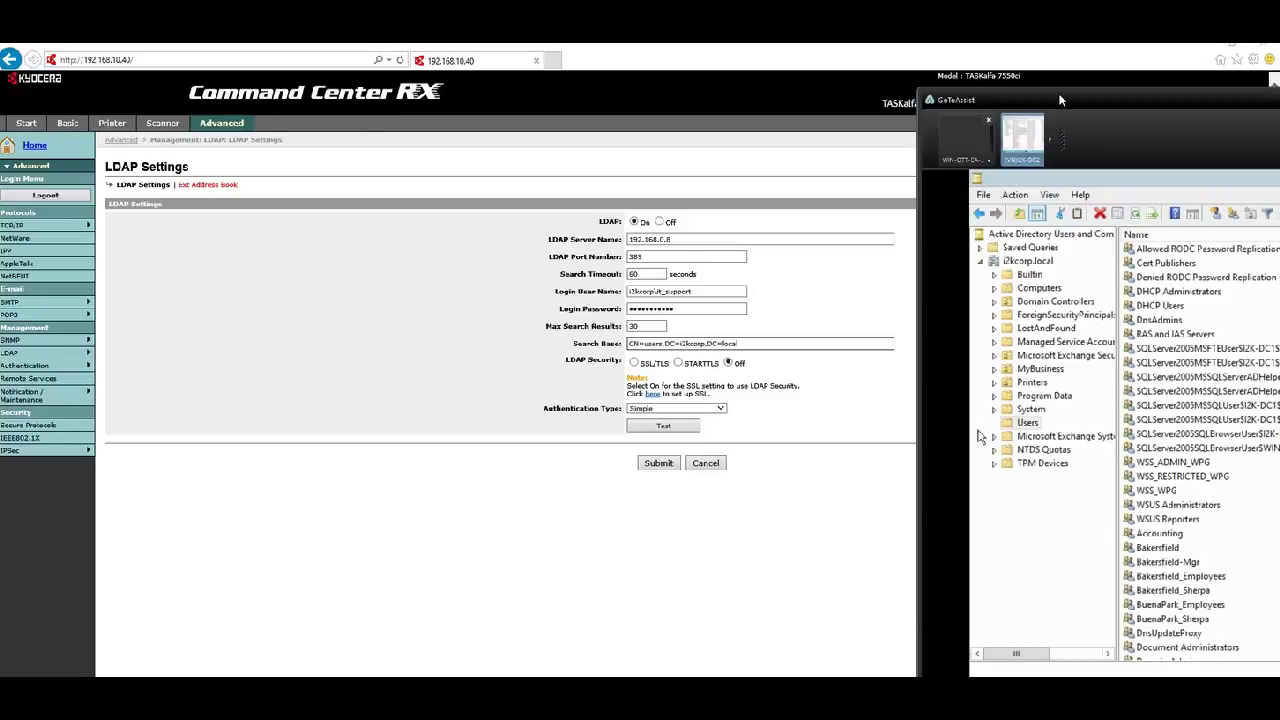
pyautogui.moveTo(1105, 100); pyautogui.dragTo(1011, 99)
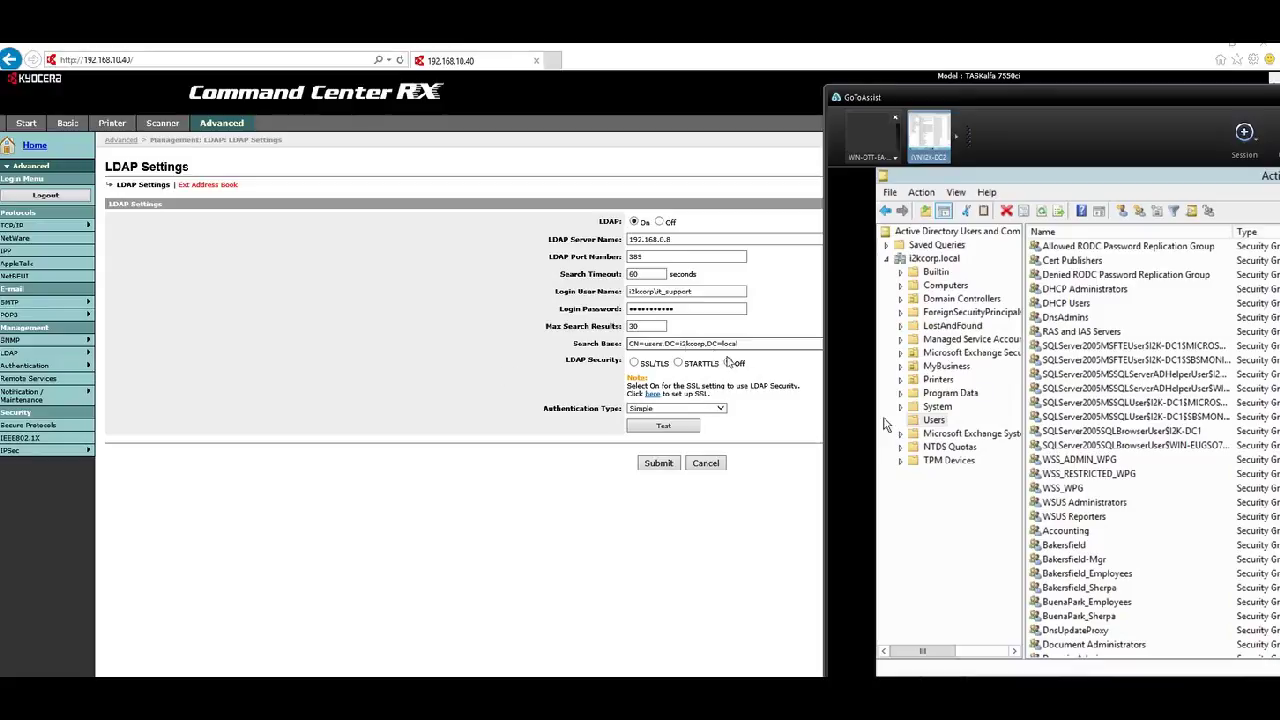
pyautogui.click(511, 360)
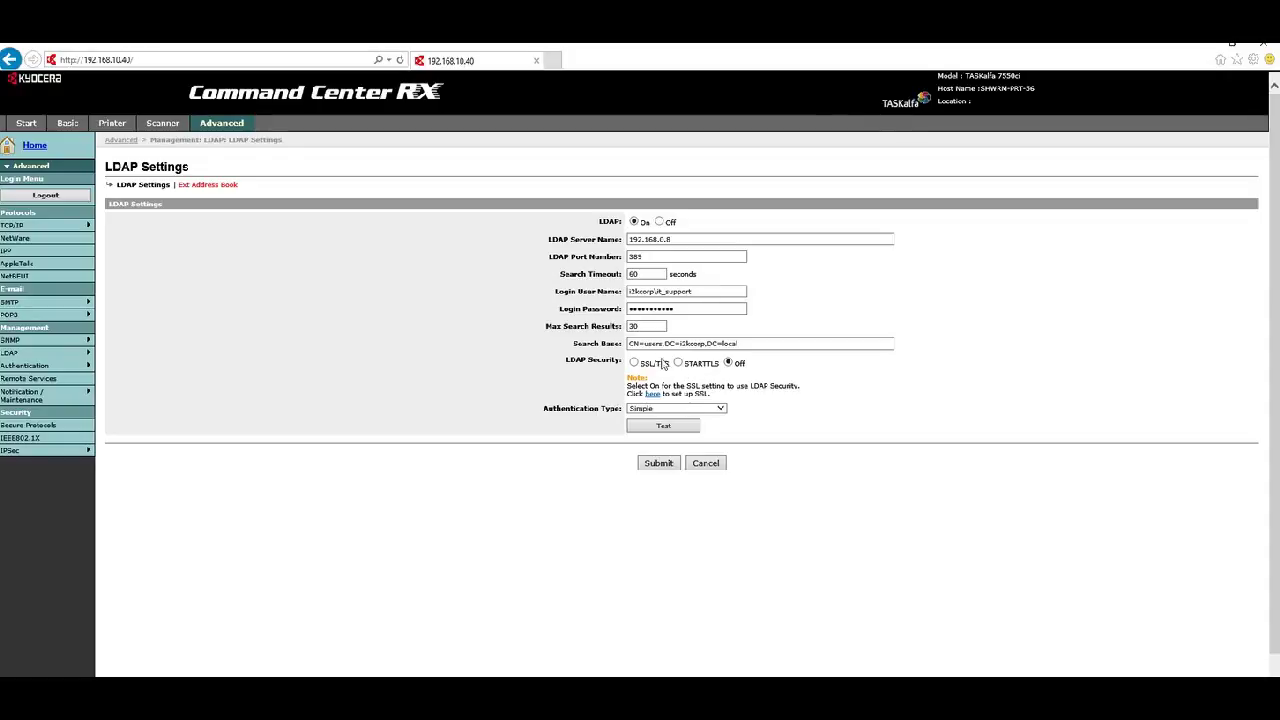
# Step: Test the LDAP connection with the entered settings and go back to the LDAP settings page
pyautogui.click(664, 427)
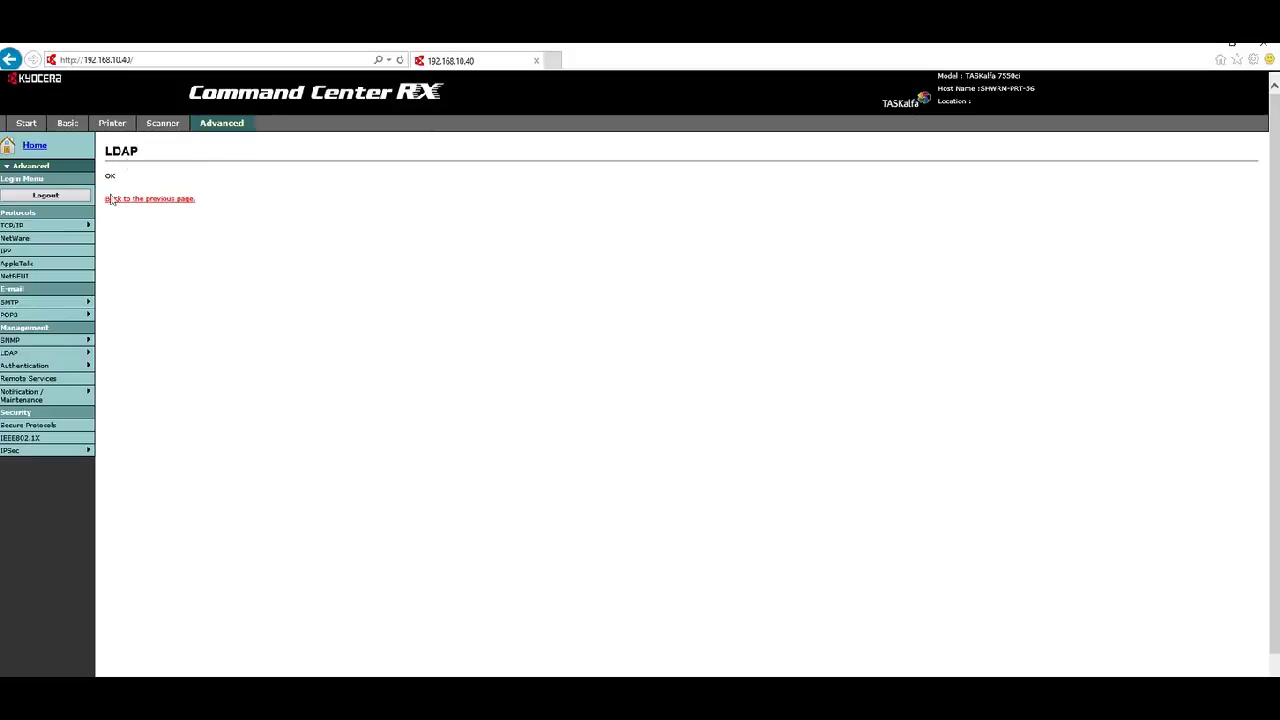
pyautogui.click(146, 204)
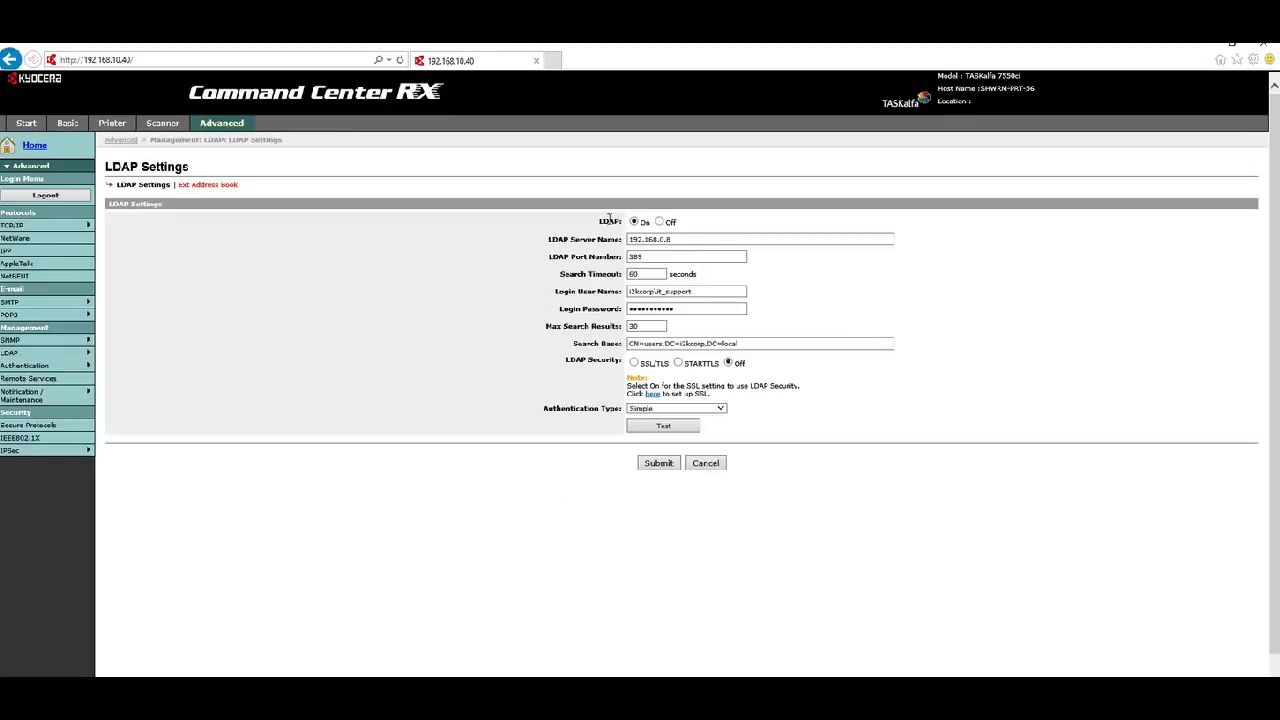
# Step: Review the LDAP server name, port, login credentials and search base, and submit the LDAP settings
pyautogui.click(689, 237)
pyautogui.click(662, 257)
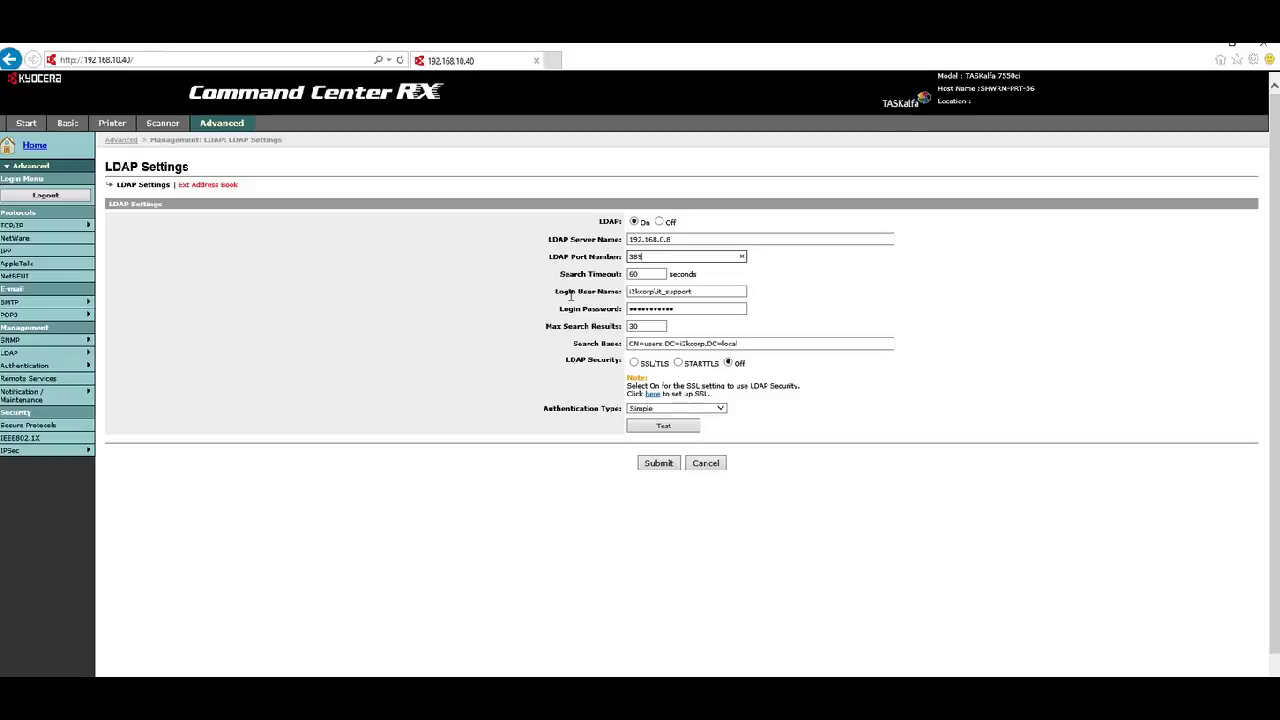
pyautogui.click(705, 291)
pyautogui.doubleClick(696, 310)
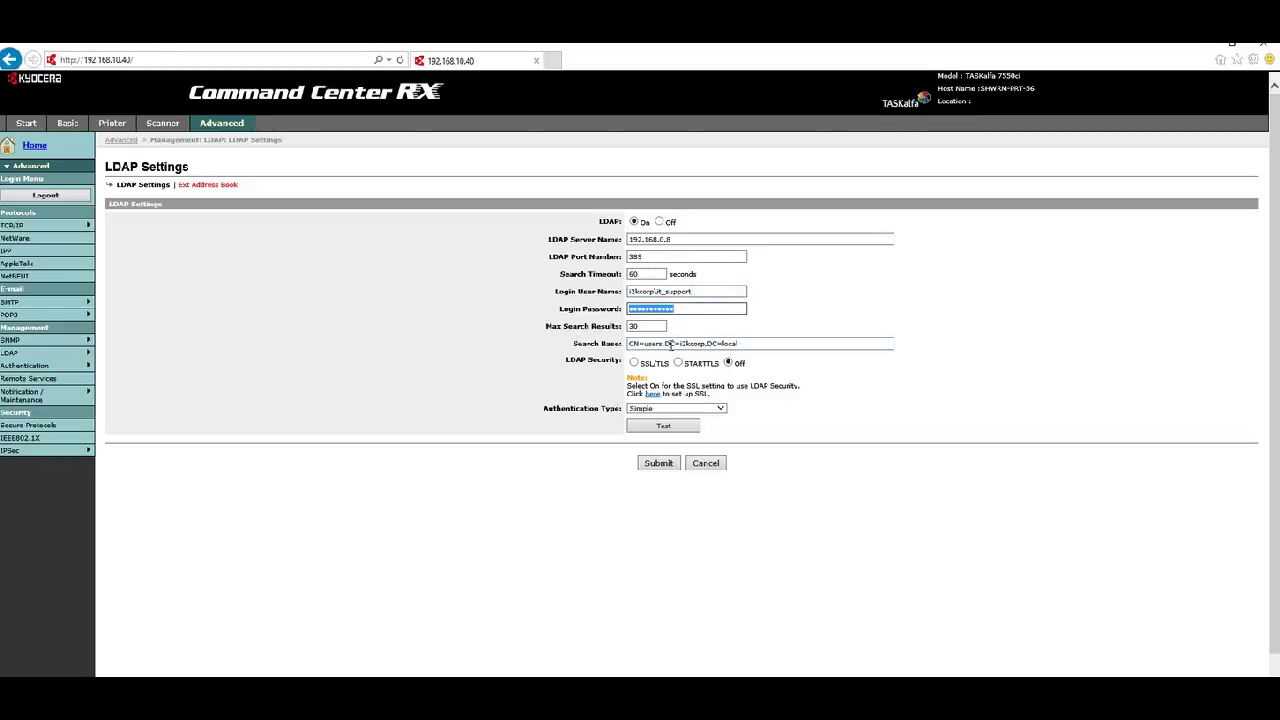
pyautogui.click(664, 345)
pyautogui.doubleClick(653, 343)
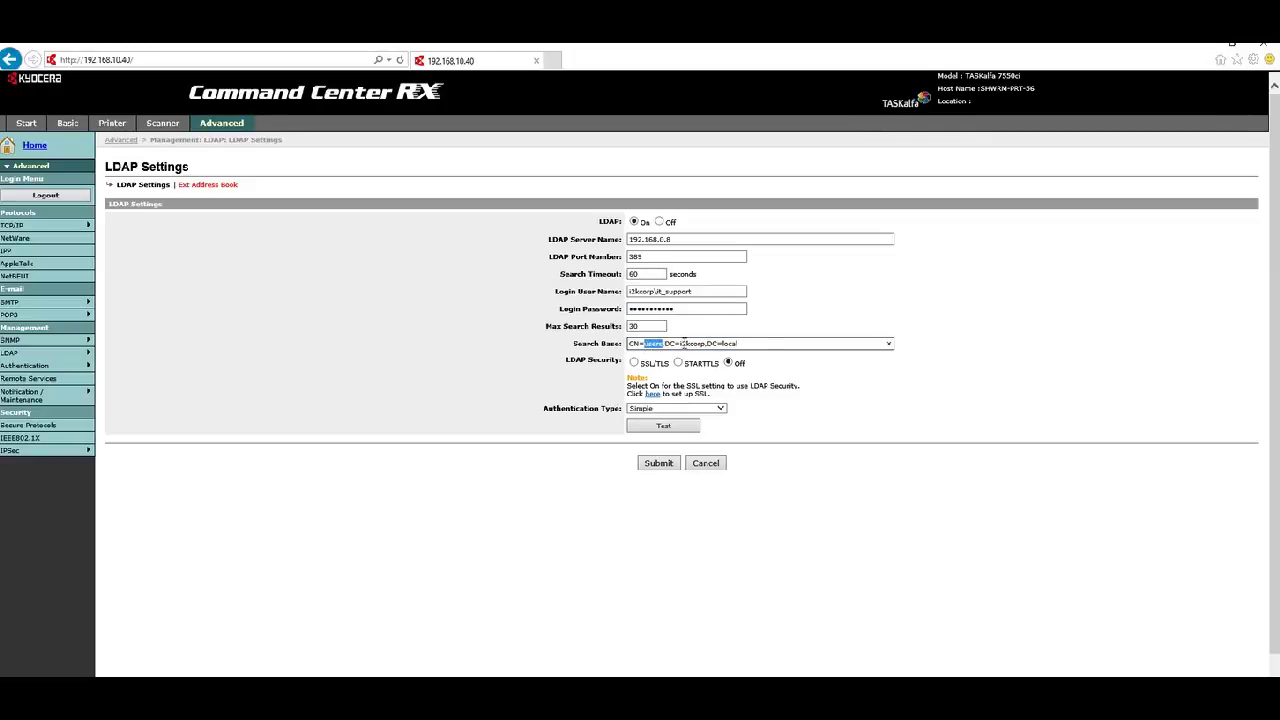
pyautogui.moveTo(679, 343); pyautogui.dragTo(741, 346)
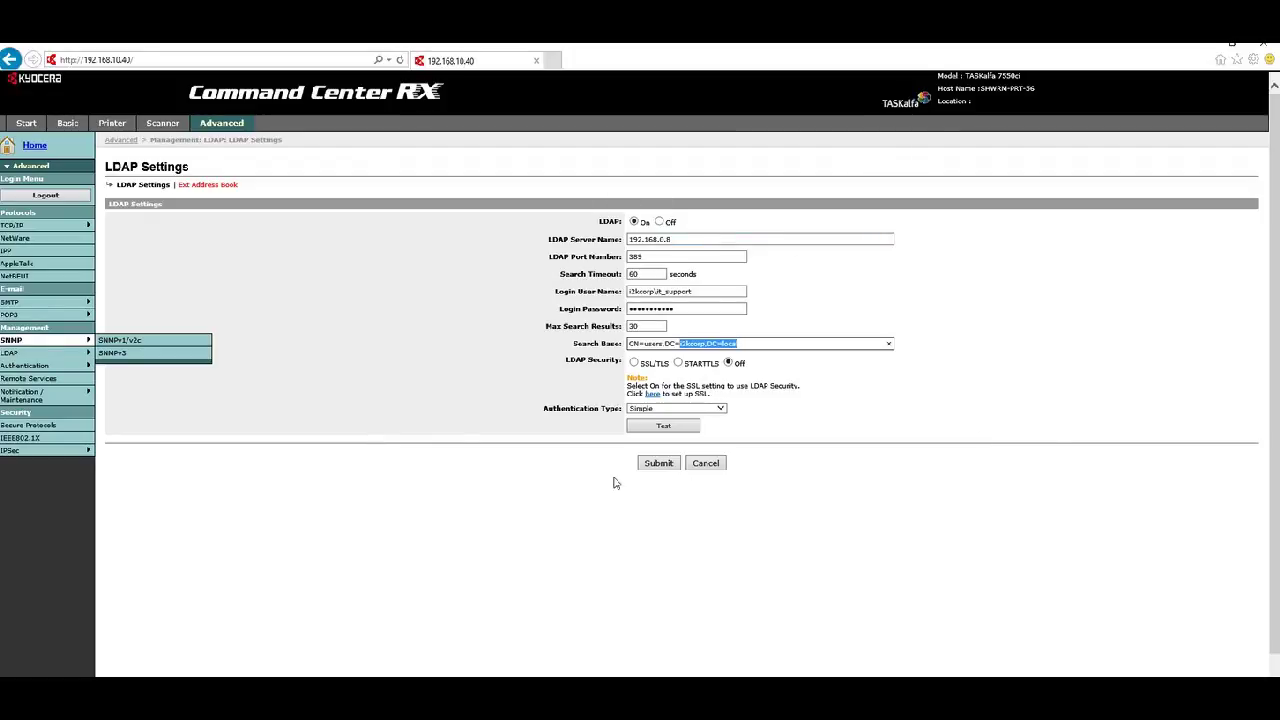
pyautogui.click(673, 466)
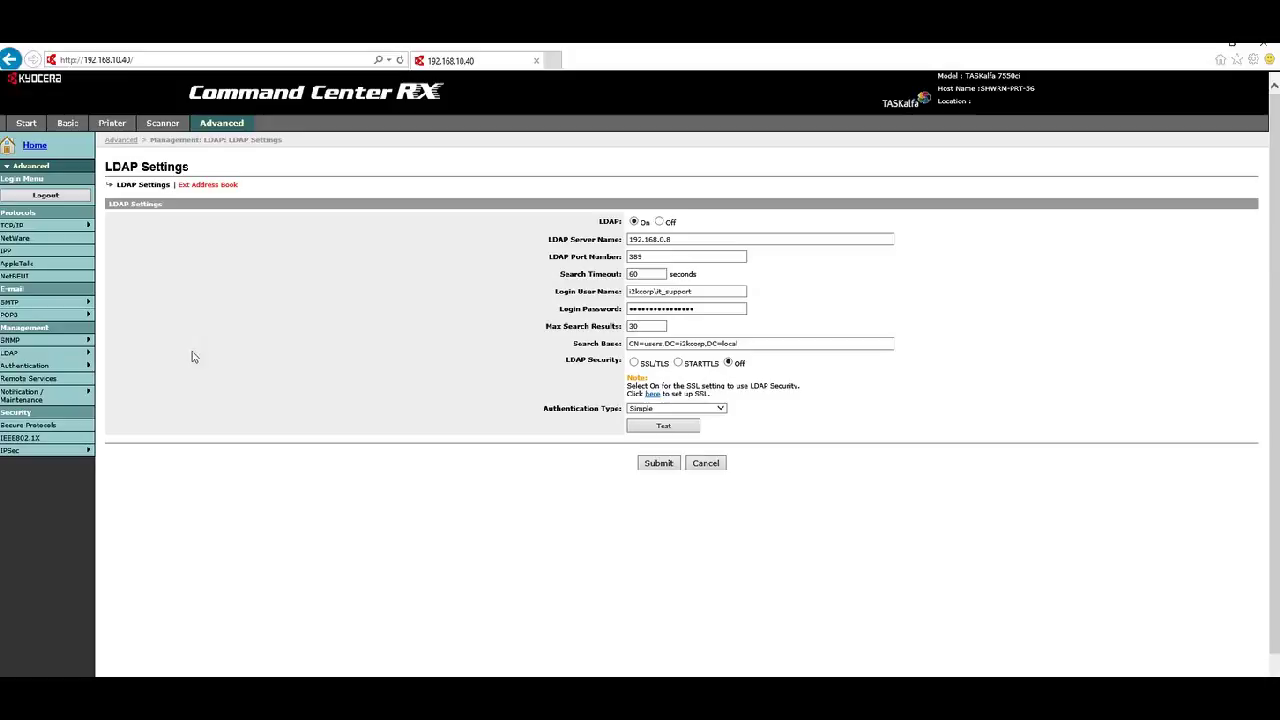
# Step: Set the LDAP external address book's display mode to Display from the first name and submit its settings
pyautogui.moveTo(20, 358)
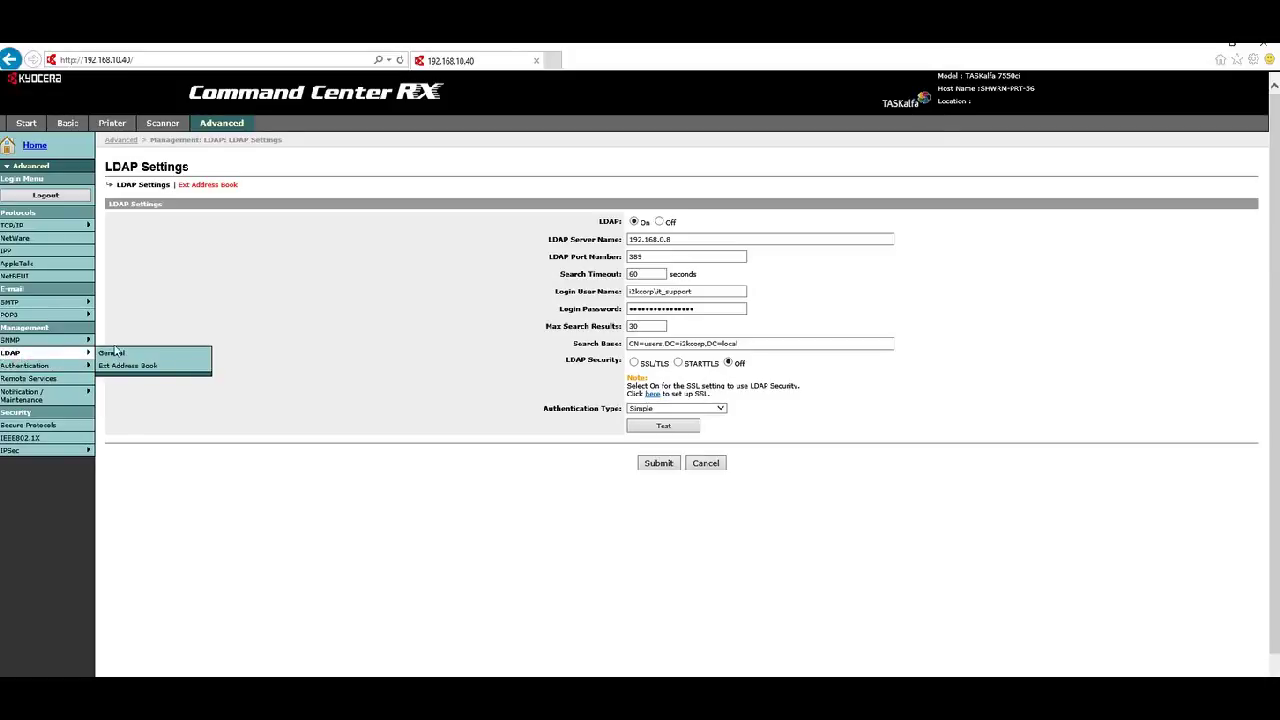
pyautogui.moveTo(121, 368)
pyautogui.moveTo(86, 356)
pyautogui.click(119, 366)
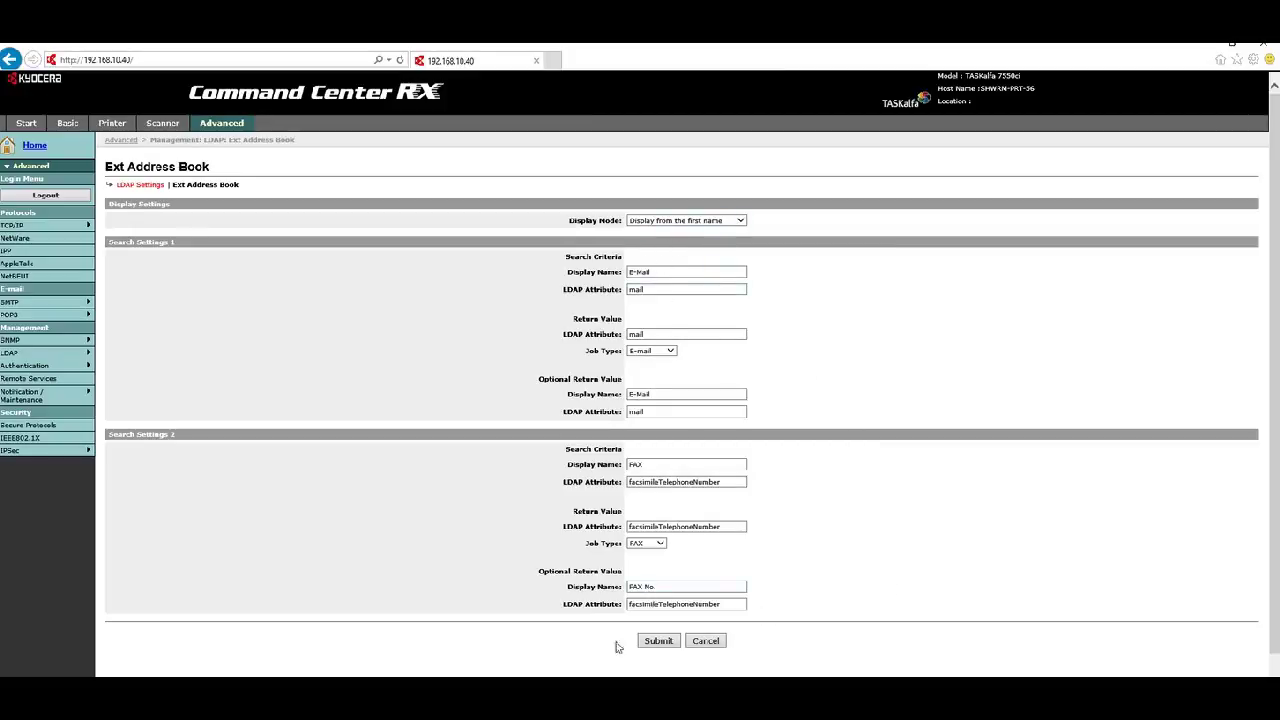
pyautogui.click(740, 222)
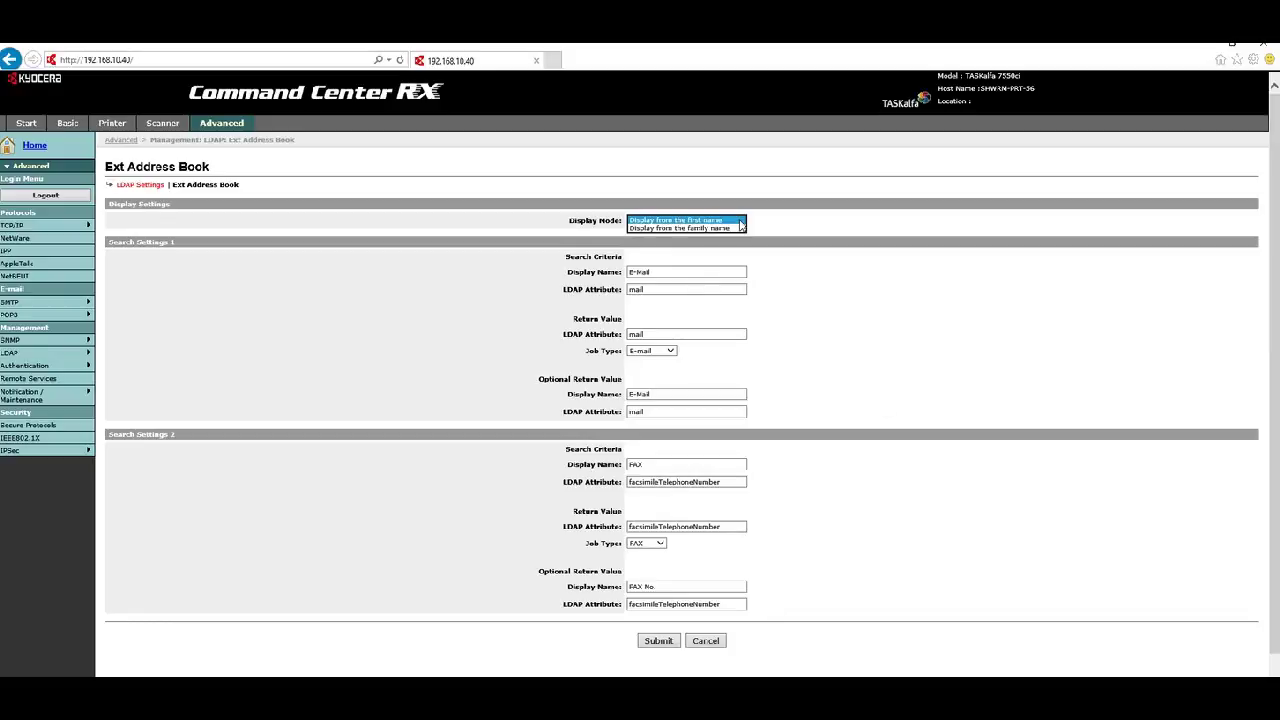
pyautogui.click(682, 221)
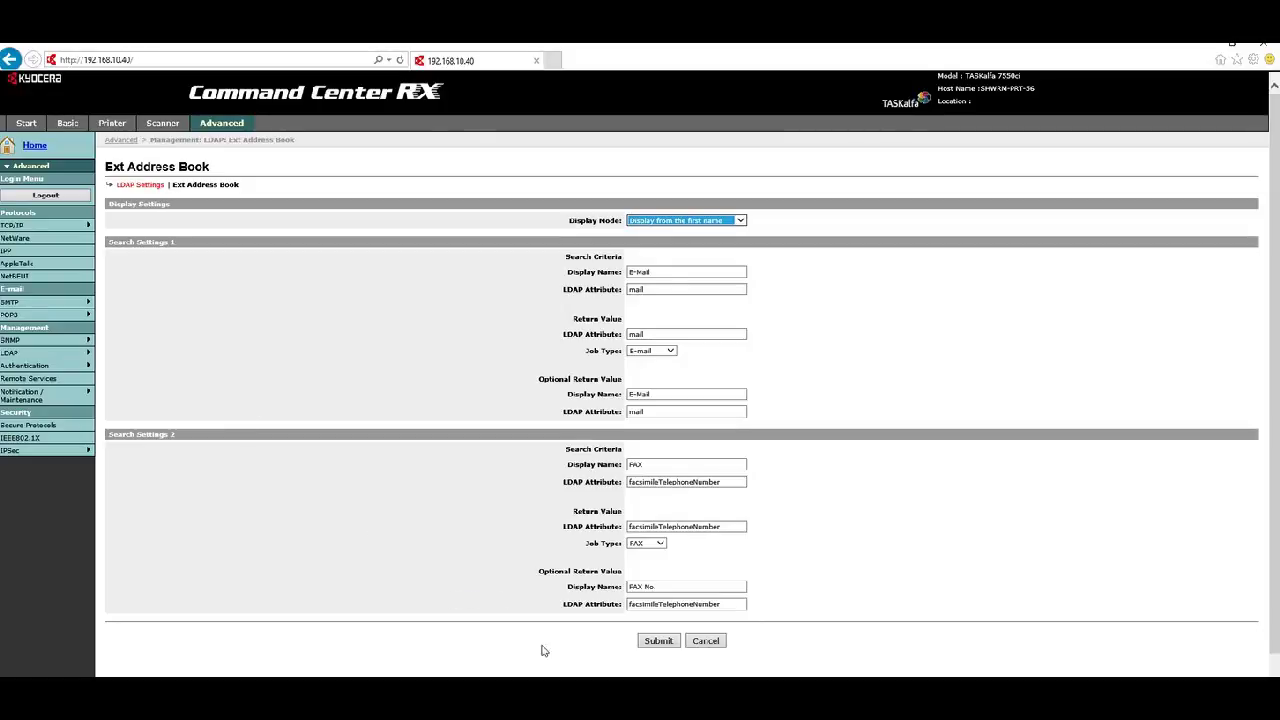
pyautogui.click(656, 641)
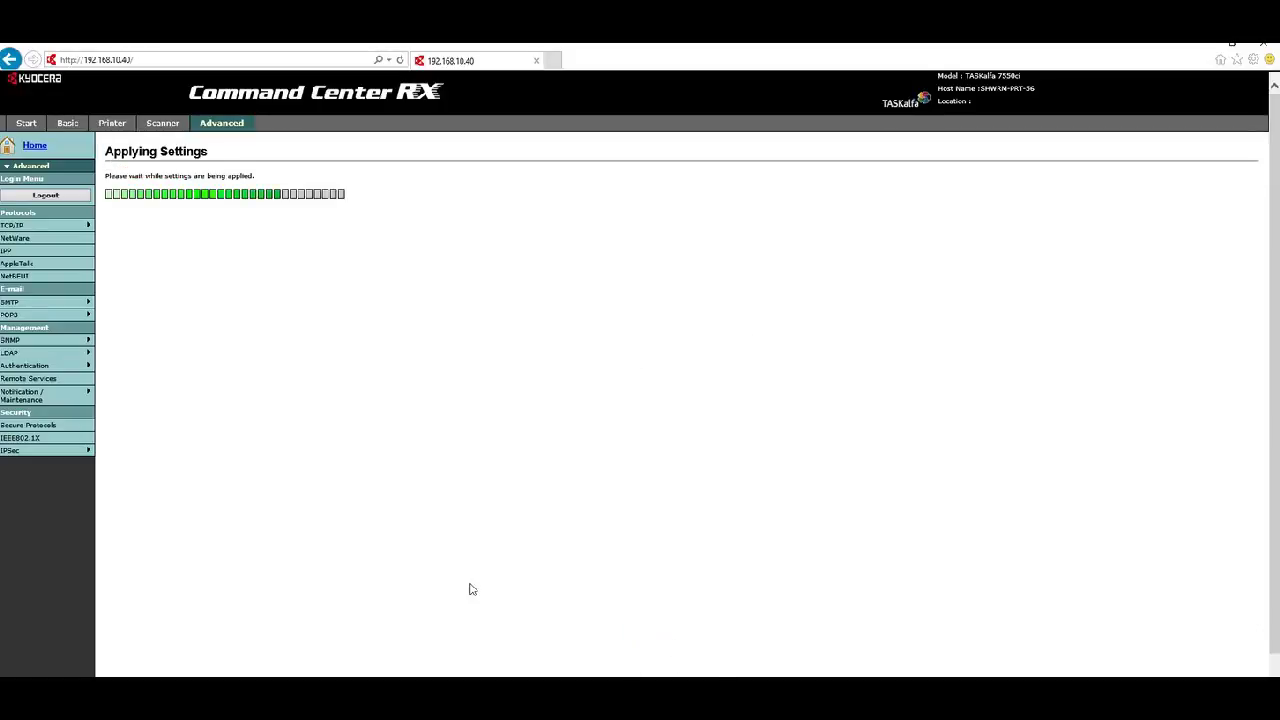